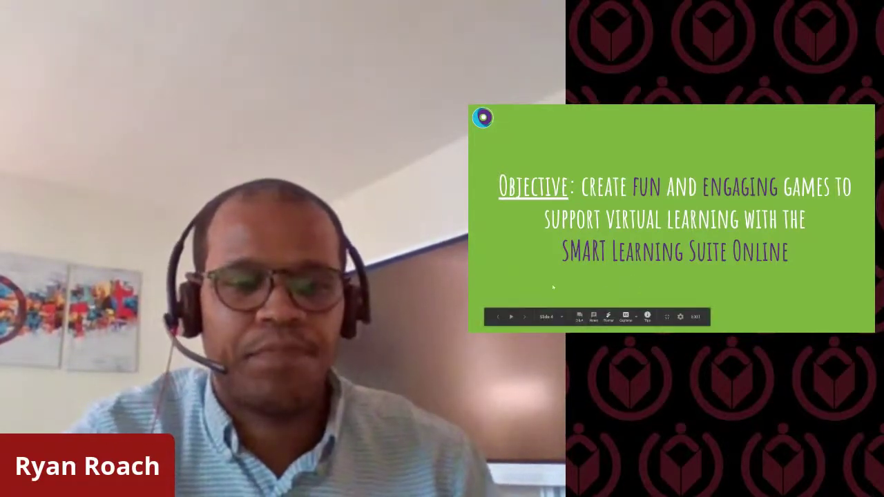
- Advance the presentation to the Agenda slide and exit the slideshow
{"action": "left_click", "coordinate": [555, 286]}
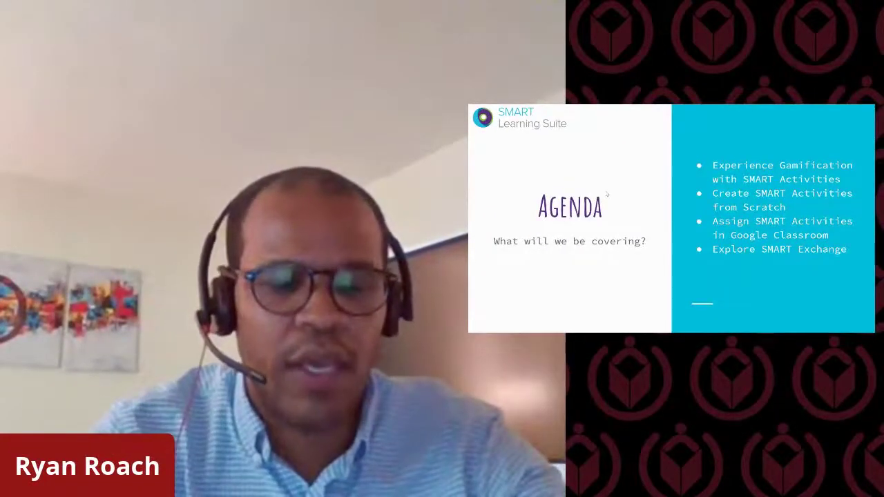
{"action": "key", "text": "Escape"}
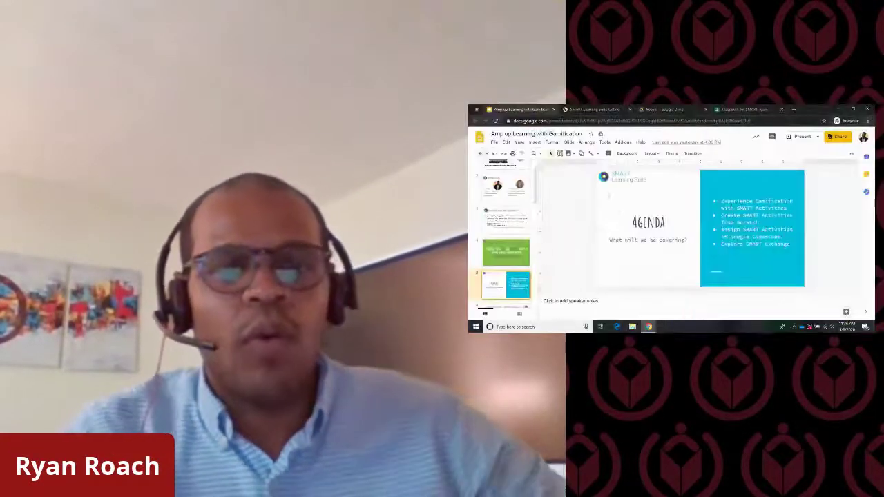
- Switch to the SMART Learning Suite Online lesson, show the students' join instructions with the class ID, and dismiss them once students have joined
{"action": "left_click", "coordinate": [593, 112]}
{"action": "left_click", "coordinate": [476, 145]}
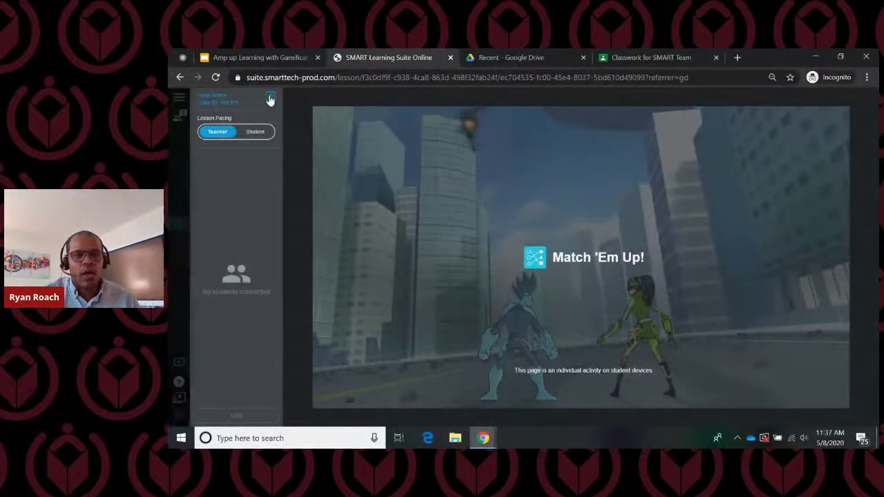
{"action": "left_click", "coordinate": [271, 100]}
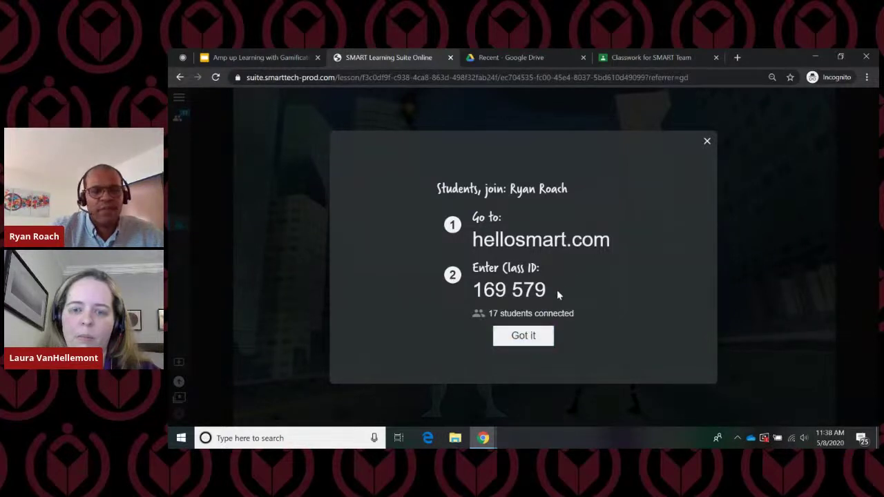
{"action": "left_click", "coordinate": [530, 336]}
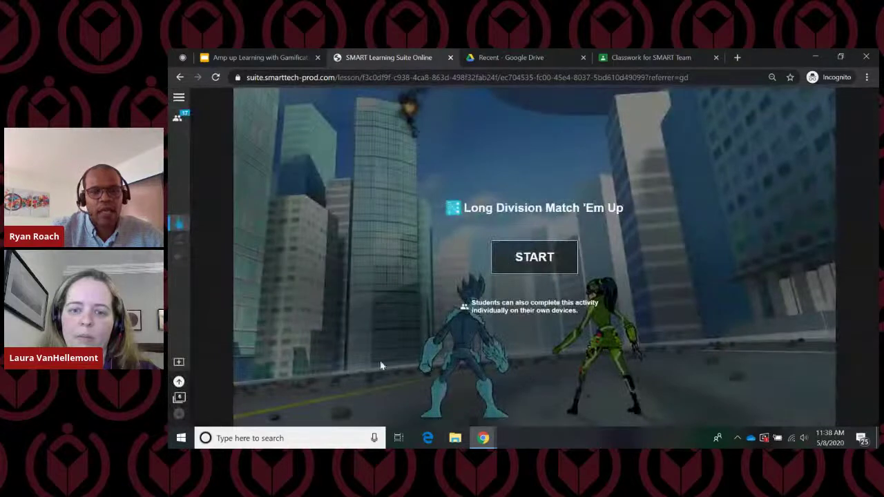
- Go back to the lesson's first page and start the activity "How have you grown as a teacher during Distance Learning?" for the class
{"action": "left_click", "coordinate": [179, 383]}
{"action": "left_click", "coordinate": [178, 384]}
{"action": "left_click", "coordinate": [179, 384]}
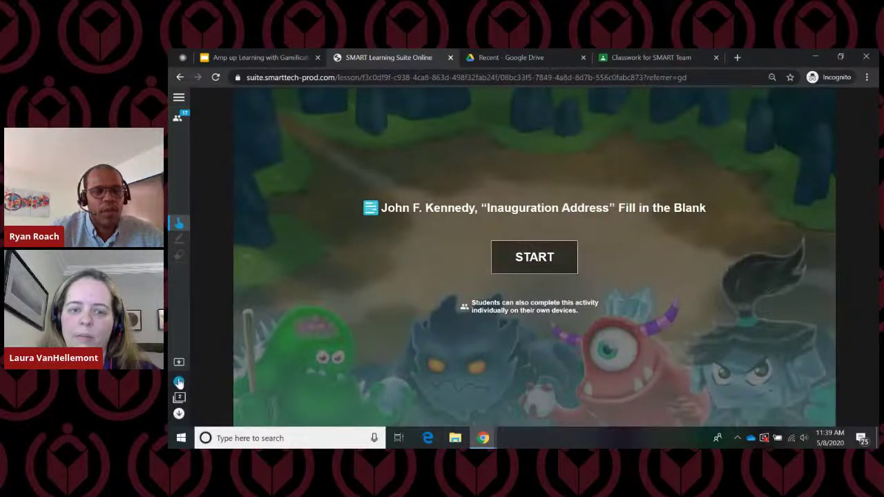
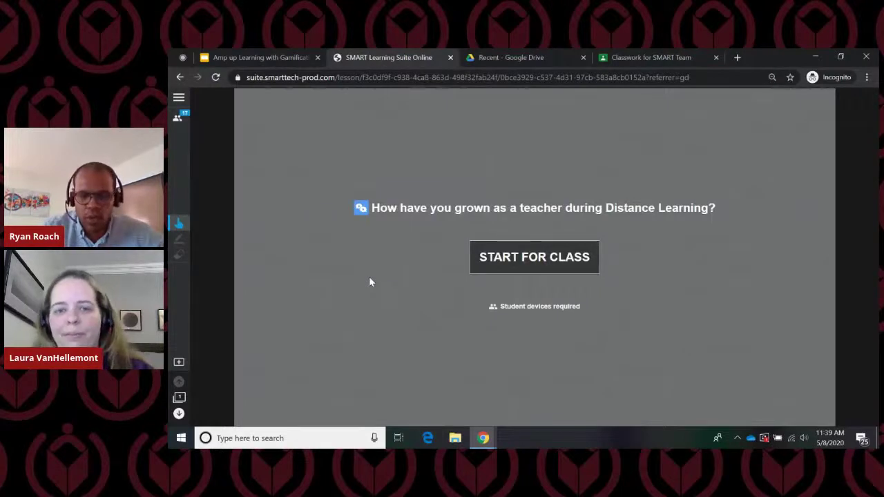
{"action": "left_click", "coordinate": [529, 263]}
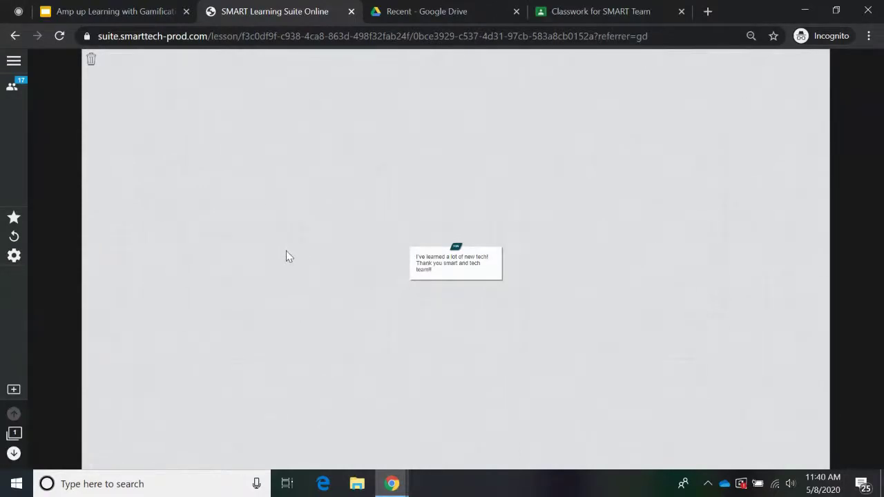
- Move the "I've learned a lot of new tech!" response away from the centre and enlarge incoming student responses one by one to read them
{"action": "left_click_drag", "start_coordinate": [442, 264], "coordinate": [240, 152]}
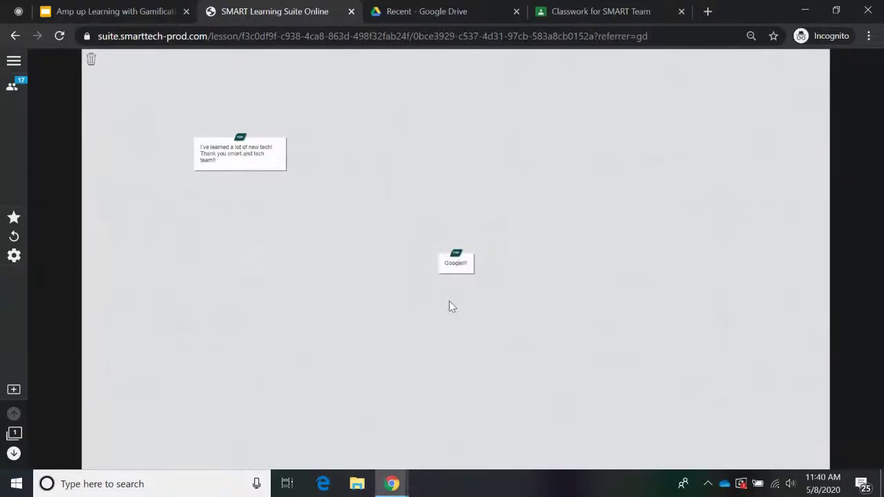
{"action": "left_click", "coordinate": [458, 267]}
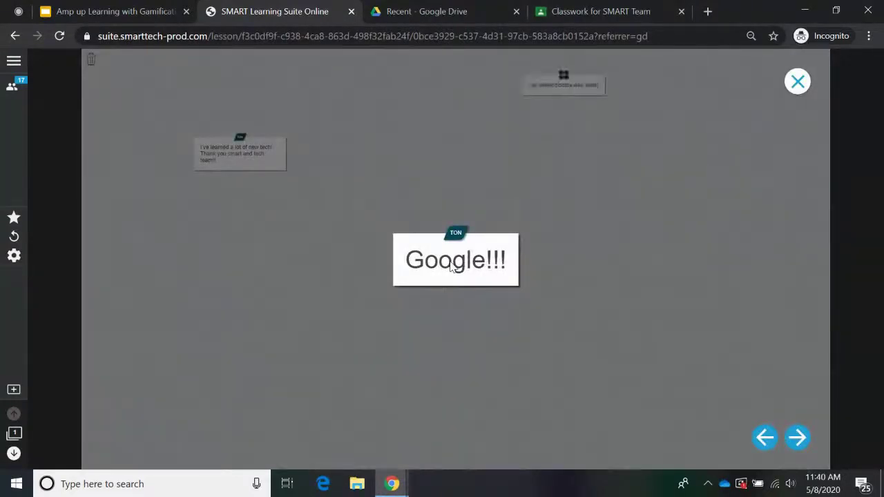
{"action": "left_click", "coordinate": [438, 207]}
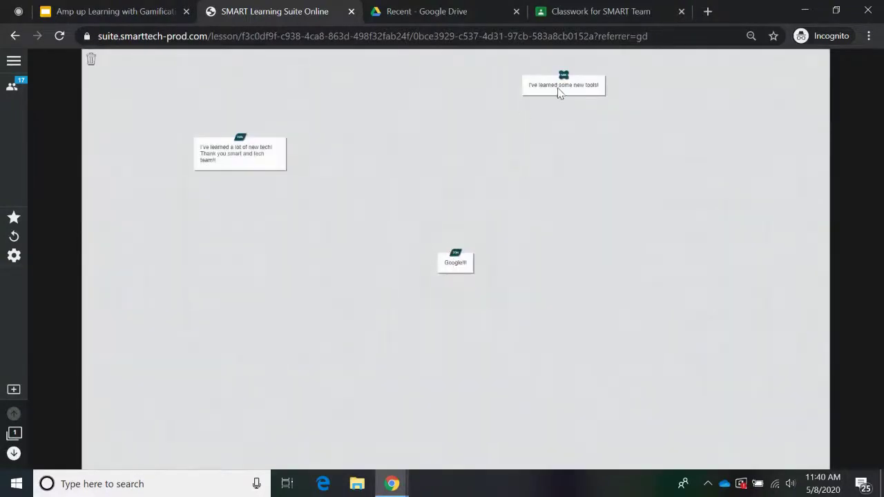
{"action": "left_click", "coordinate": [558, 88]}
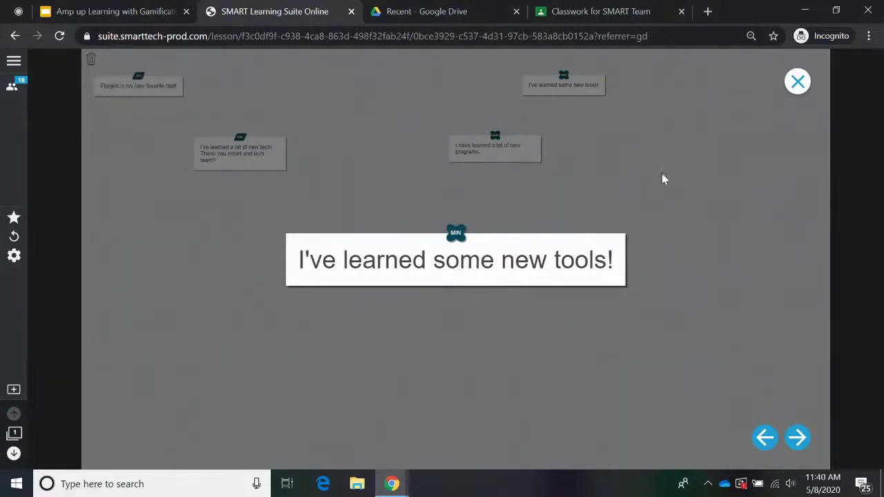
{"action": "left_click", "coordinate": [797, 81]}
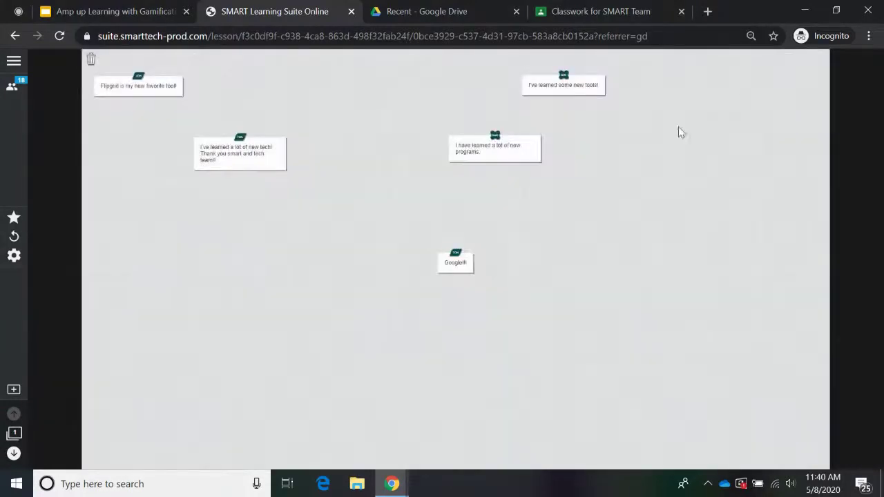
{"action": "left_click", "coordinate": [134, 88]}
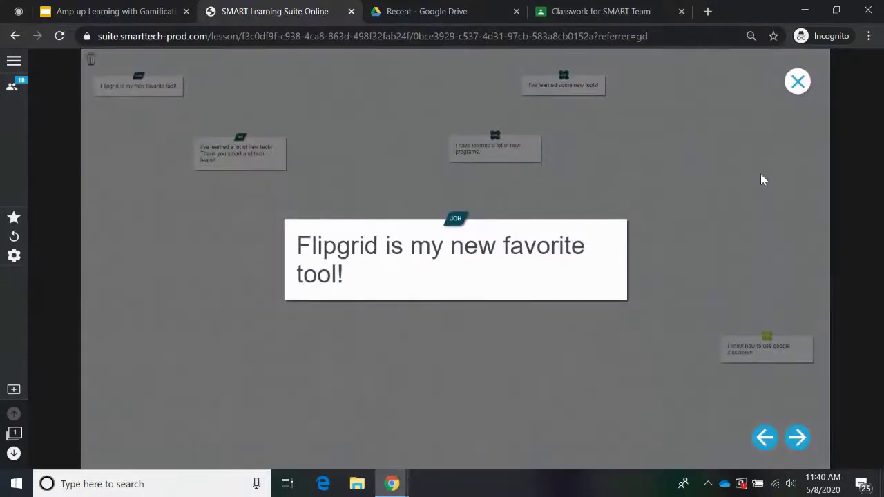
{"action": "left_click", "coordinate": [798, 81]}
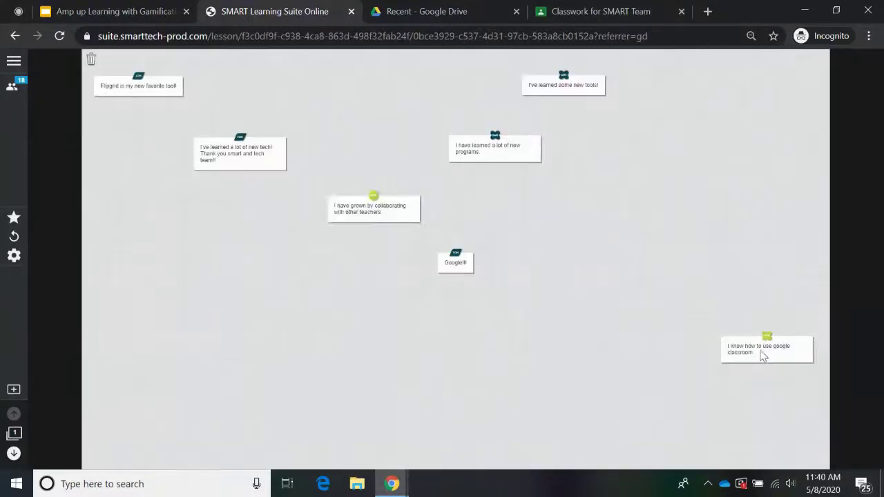
{"action": "left_click", "coordinate": [762, 353]}
{"action": "left_click", "coordinate": [798, 82]}
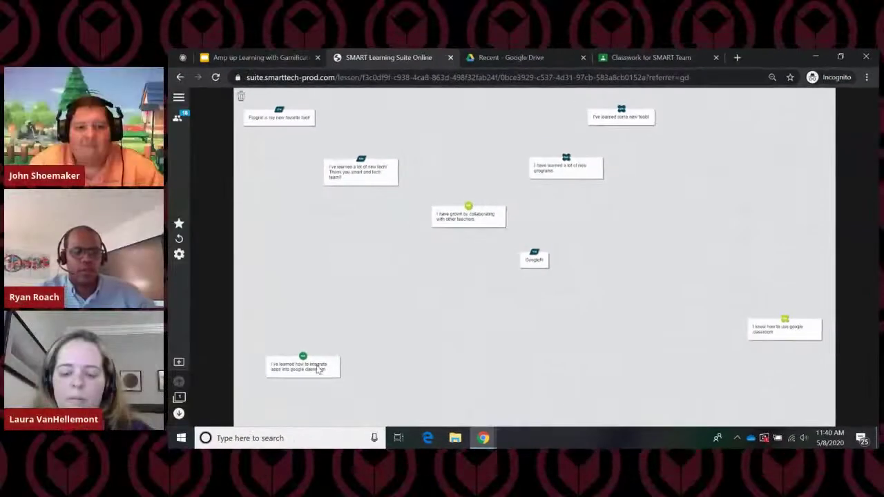
{"action": "left_click", "coordinate": [181, 397]}
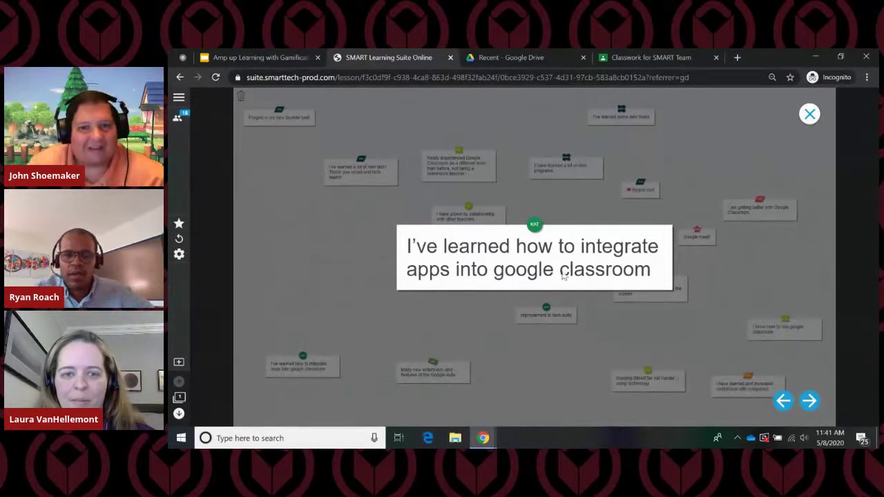
{"action": "left_click", "coordinate": [810, 114]}
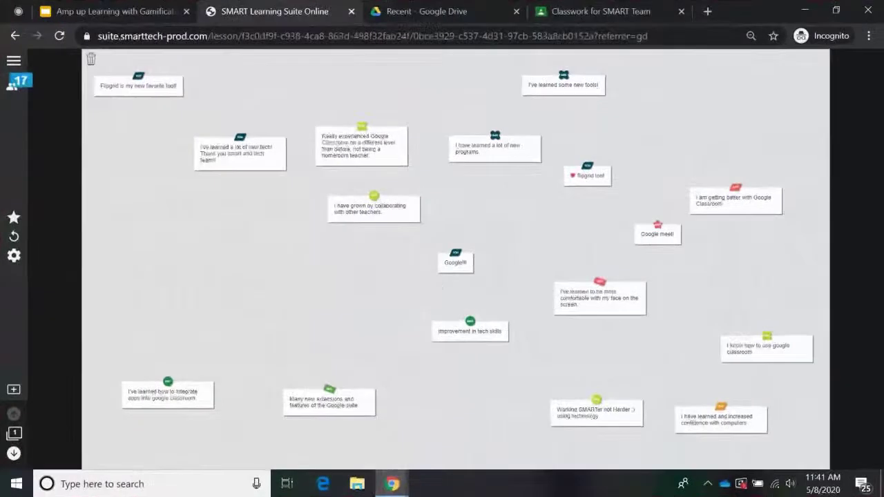
- Rearrange the responses, moving "Google!!!" and "I've learned a lot of new tech!" to the board's left side and "Flipgrid is my new favorite tool!" toward its centre
{"action": "left_click_drag", "start_coordinate": [456, 262], "coordinate": [185, 235]}
{"action": "left_click_drag", "start_coordinate": [240, 145], "coordinate": [183, 143]}
{"action": "left_click_drag", "start_coordinate": [147, 84], "coordinate": [345, 86]}
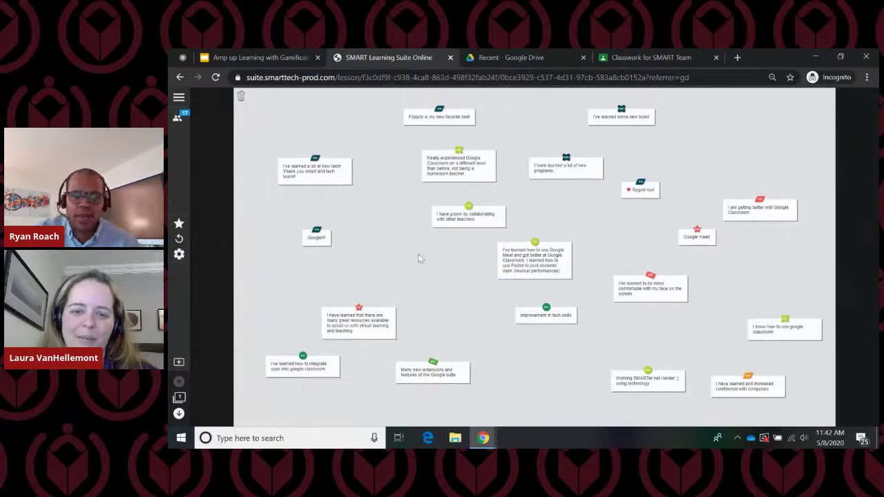
- Open the running activity's settings, examine the name display option and each student's contributions, and close the settings
{"action": "left_click", "coordinate": [179, 255]}
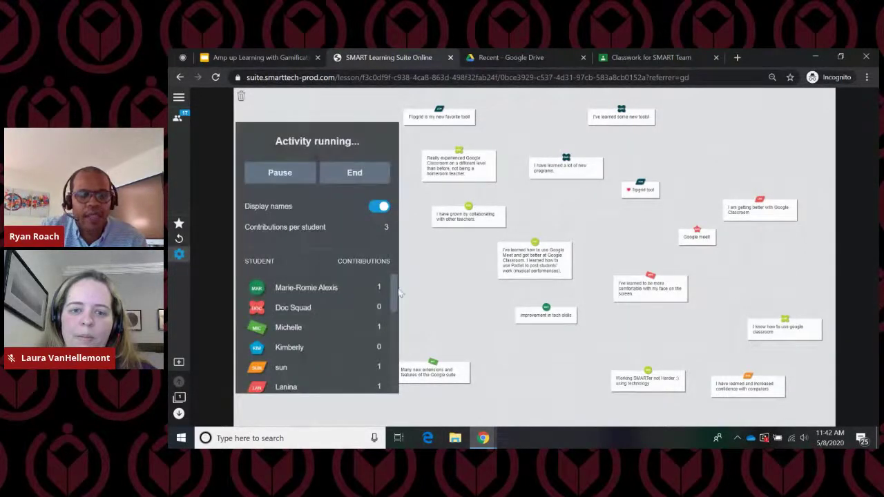
{"action": "left_click_drag", "start_coordinate": [394, 293], "coordinate": [395, 228]}
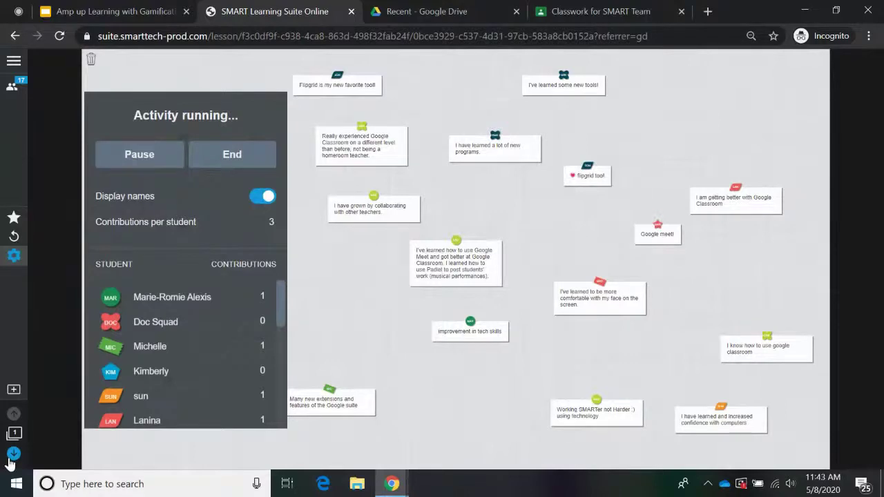
{"action": "left_click", "coordinate": [15, 257]}
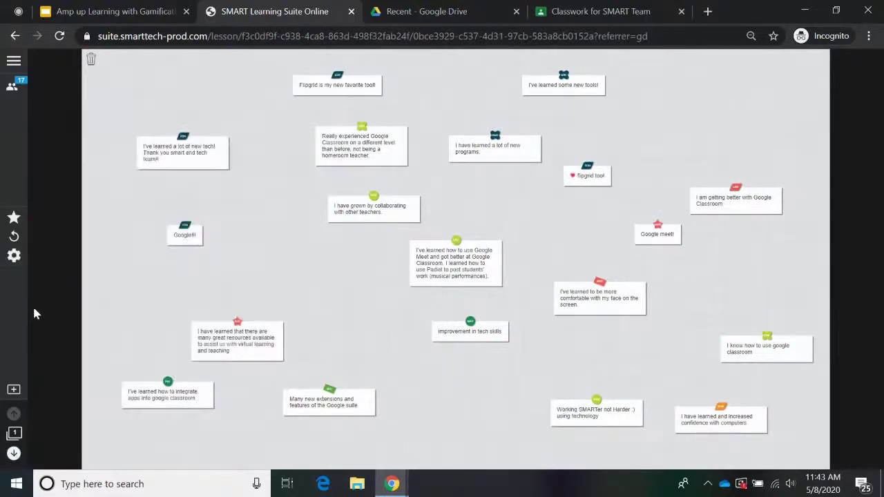
- Go to the lesson's second page and start the John F. Kennedy "Inauguration Address" Fill in the Blank activity
{"action": "left_click", "coordinate": [13, 454]}
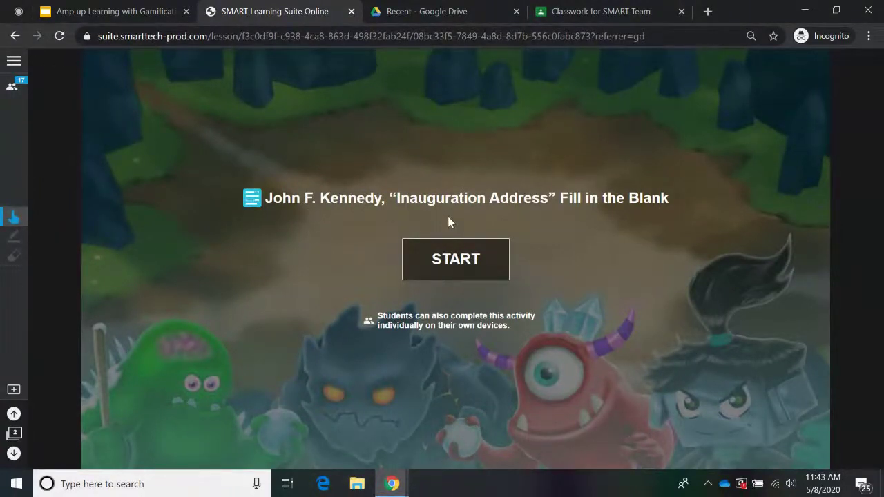
{"action": "left_click", "coordinate": [454, 263]}
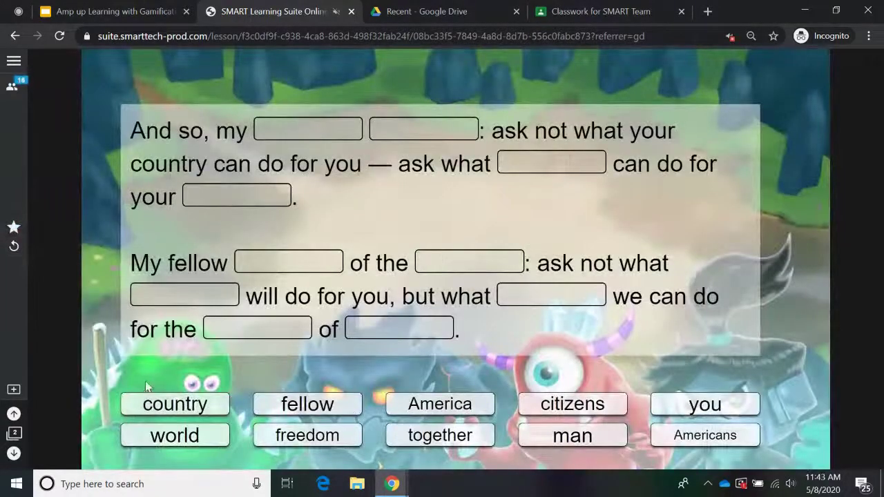
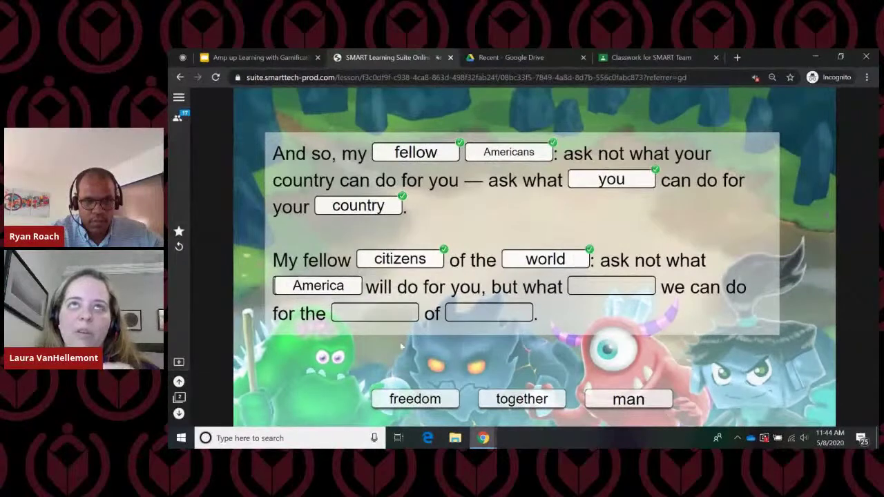
- Fill the last three blanks of the address with "together", "freedom" and "man", and review the completed text
{"action": "left_click_drag", "start_coordinate": [532, 409], "coordinate": [593, 298]}
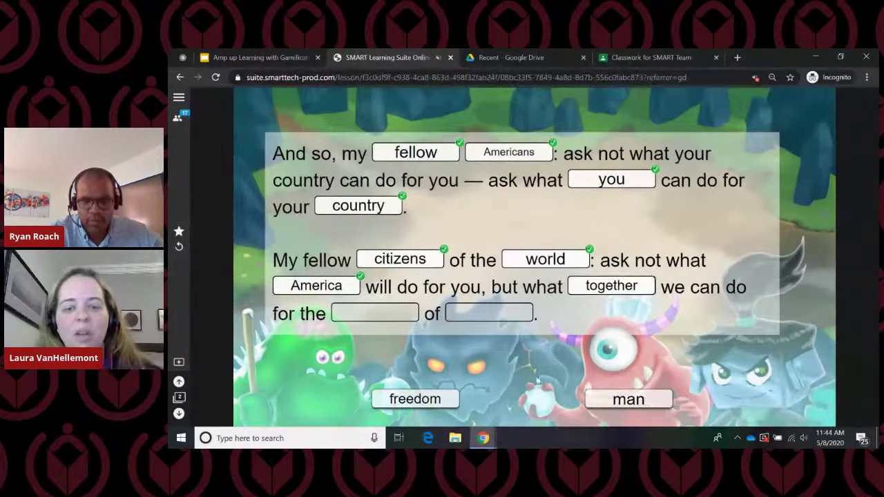
{"action": "left_click_drag", "start_coordinate": [414, 400], "coordinate": [397, 315]}
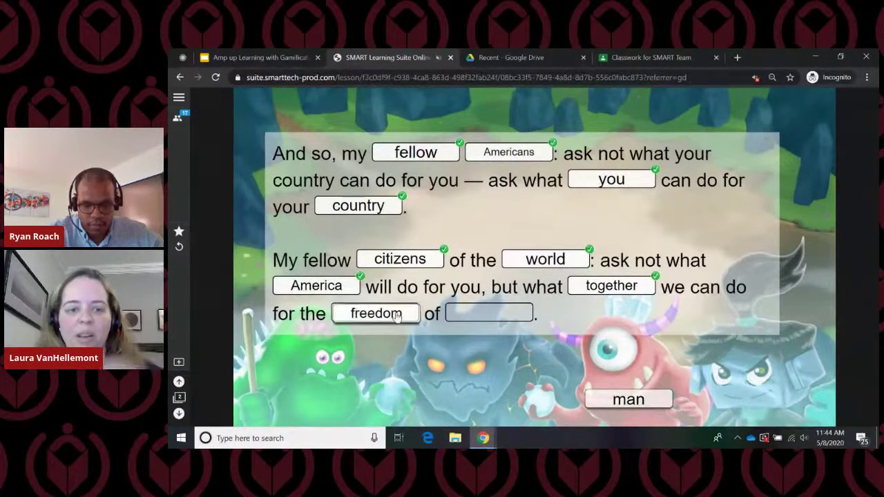
{"action": "left_click_drag", "start_coordinate": [398, 317], "coordinate": [396, 315]}
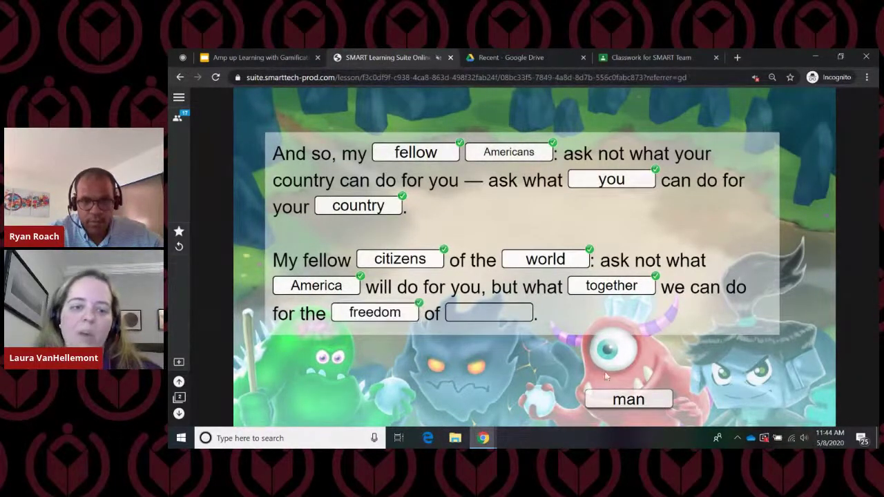
{"action": "left_click_drag", "start_coordinate": [627, 403], "coordinate": [489, 313]}
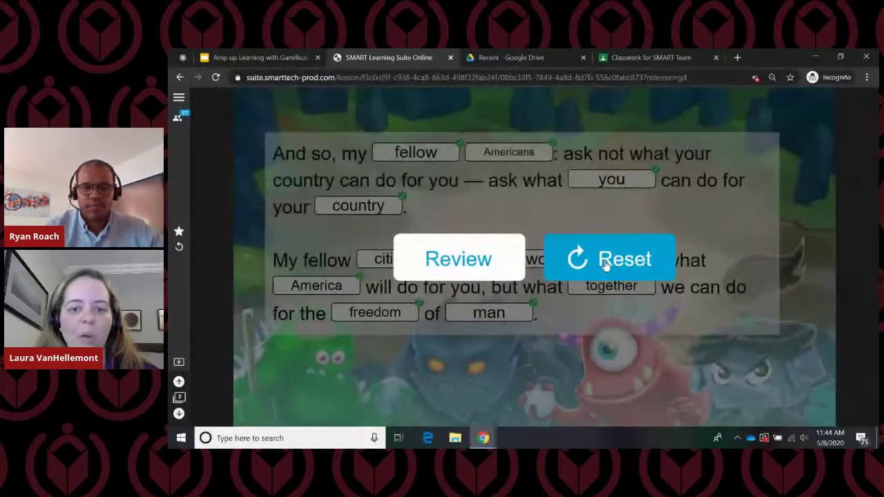
{"action": "left_click", "coordinate": [487, 261]}
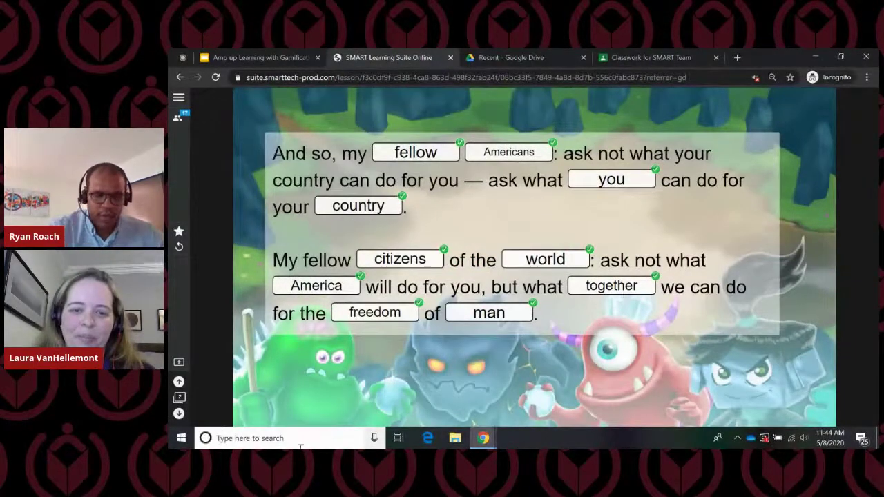
- Go to the lesson's third page and start the Reading Choice Board-Flip Out activity
{"action": "left_click", "coordinate": [178, 414]}
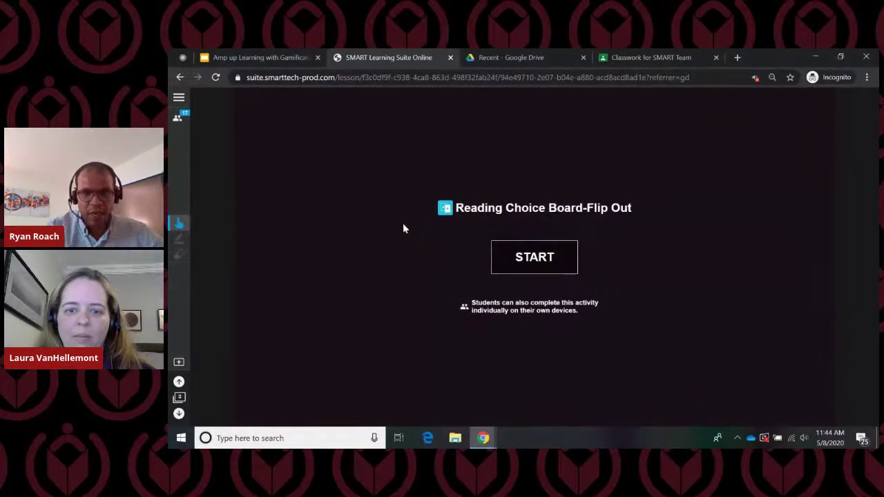
{"action": "left_click", "coordinate": [523, 260]}
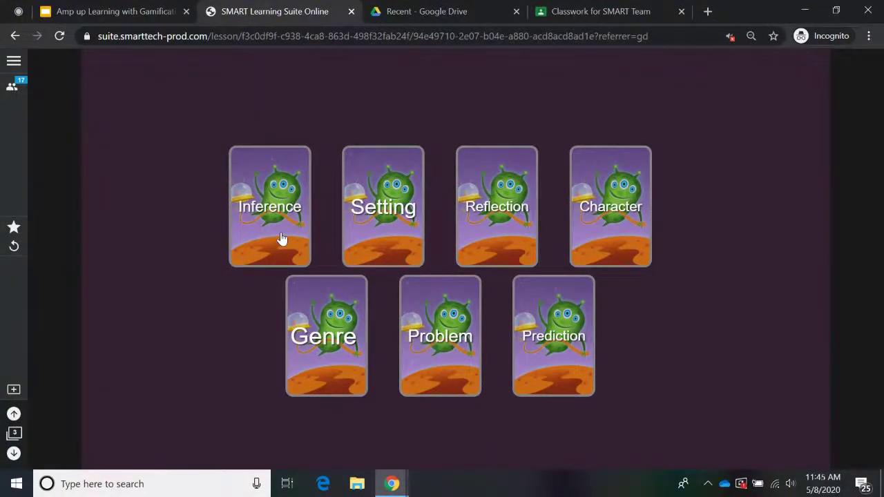
- Flip the Setting card to its prompt and back, and move it to the upper-right corner of the board
{"action": "left_click", "coordinate": [388, 234]}
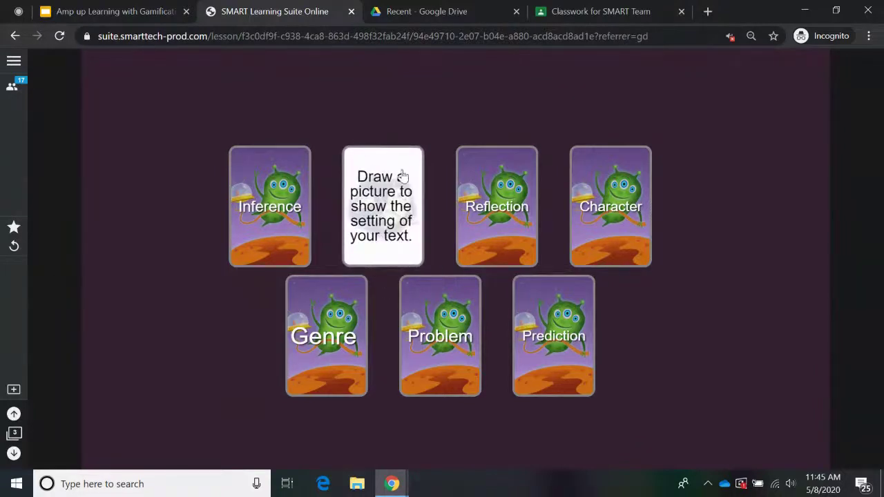
{"action": "left_click", "coordinate": [382, 235]}
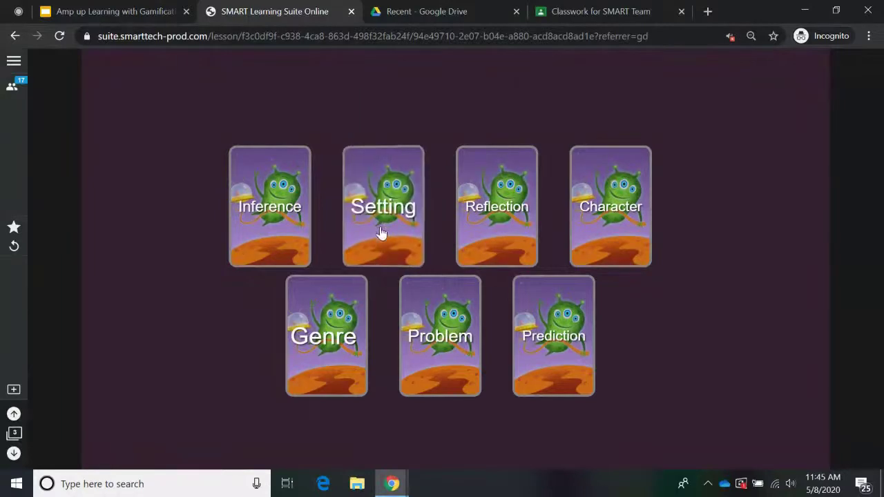
{"action": "left_click_drag", "start_coordinate": [389, 204], "coordinate": [749, 158]}
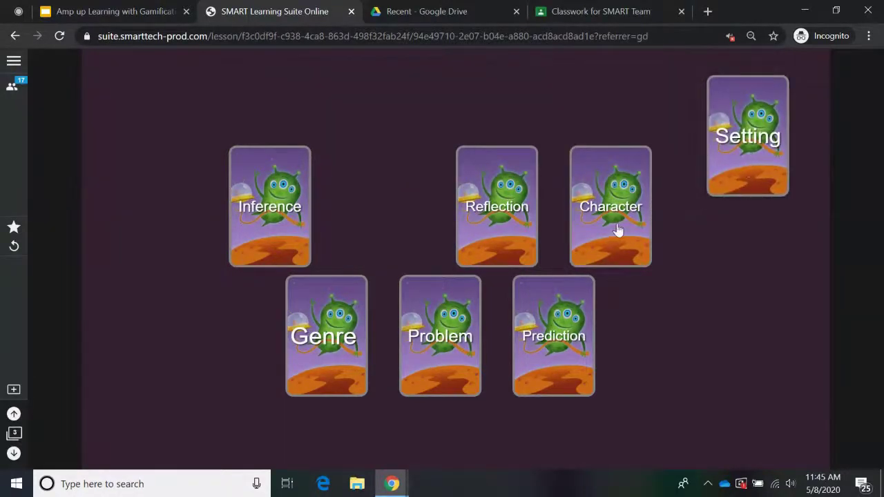
- Flip the Character card to its prompt and move it to the lower-right corner of the board
{"action": "left_click_drag", "start_coordinate": [615, 228], "coordinate": [685, 320]}
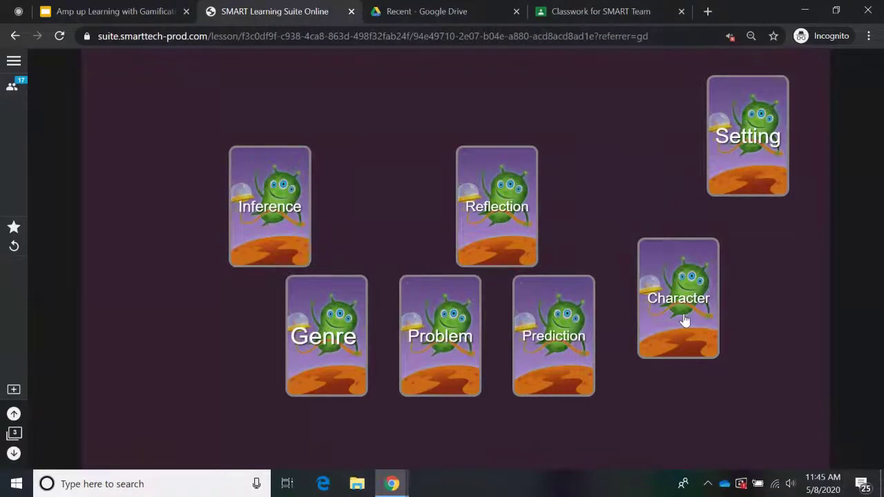
{"action": "left_click", "coordinate": [685, 318]}
{"action": "left_click", "coordinate": [693, 349]}
{"action": "left_click", "coordinate": [682, 328]}
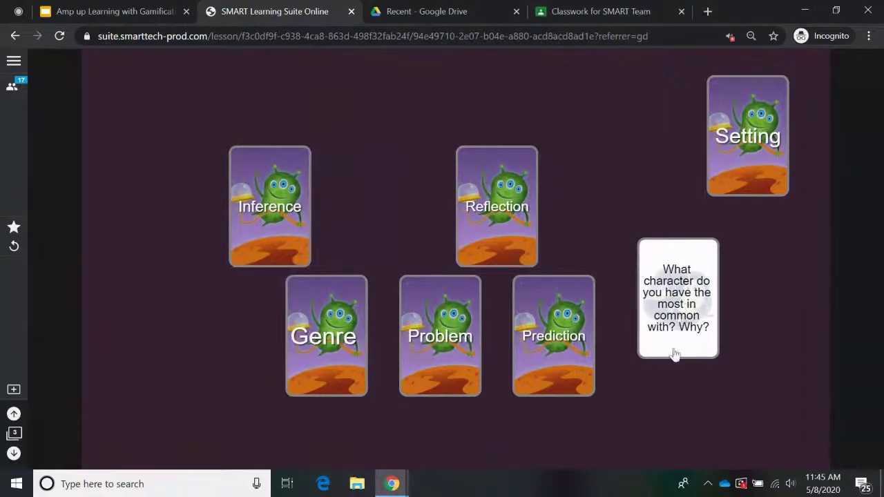
{"action": "left_click_drag", "start_coordinate": [676, 326], "coordinate": [759, 380]}
- Move the Reflection and Inference cards up and to the left, and shift the Genre card left and flip it to its prompt
{"action": "left_click_drag", "start_coordinate": [494, 227], "coordinate": [411, 159]}
{"action": "left_click_drag", "start_coordinate": [231, 206], "coordinate": [161, 143]}
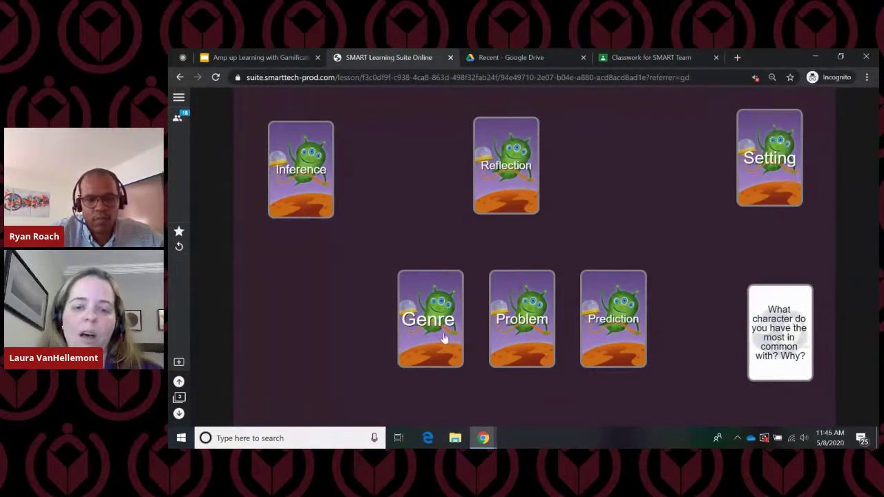
{"action": "left_click_drag", "start_coordinate": [444, 337], "coordinate": [356, 337]}
{"action": "left_click", "coordinate": [356, 336]}
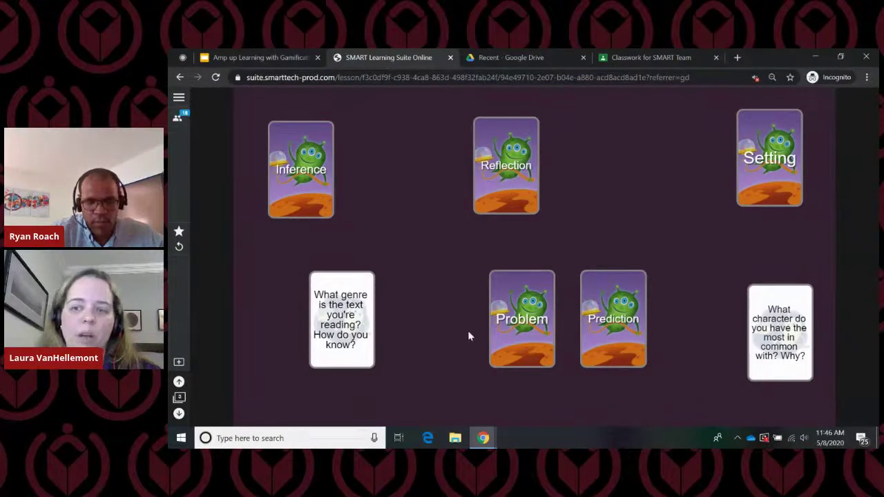
- Flip the Problem, Reflection, Inference and Prediction cards to their prompts, and place the Prediction card between Reflection and Setting
{"action": "left_click", "coordinate": [532, 330]}
{"action": "left_click", "coordinate": [518, 160]}
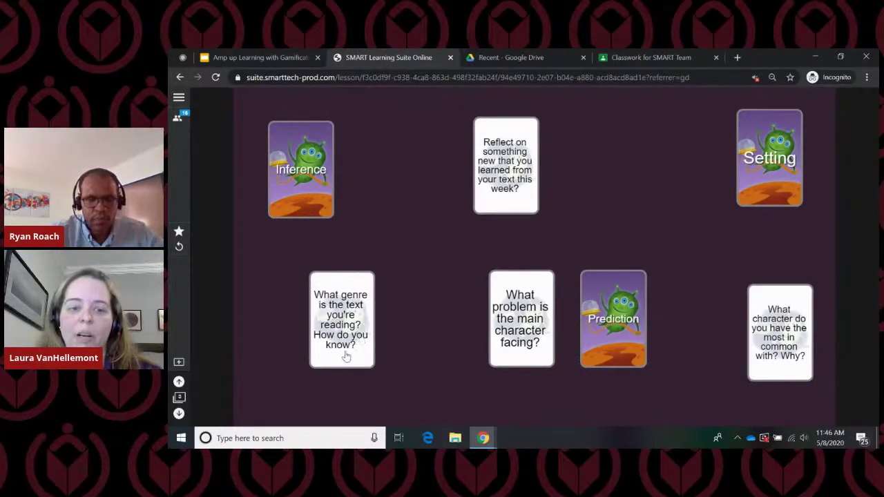
{"action": "left_click", "coordinate": [297, 179]}
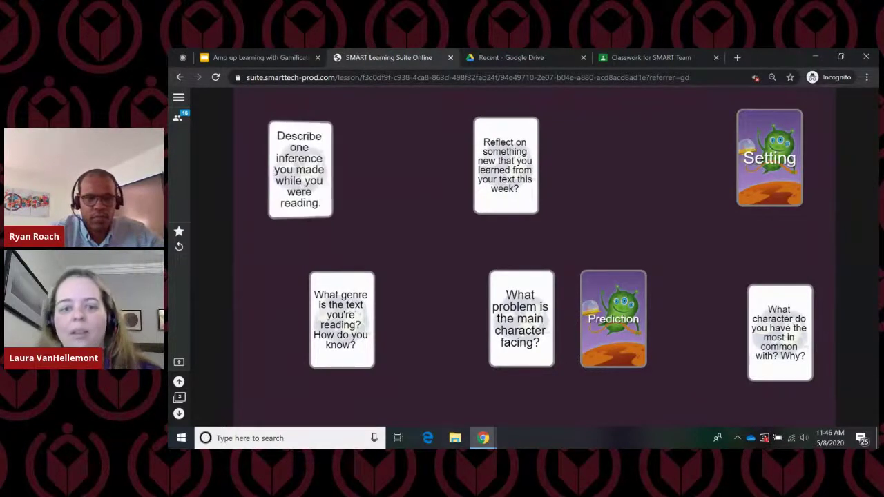
{"action": "left_click", "coordinate": [625, 335]}
{"action": "left_click_drag", "start_coordinate": [612, 344], "coordinate": [635, 211]}
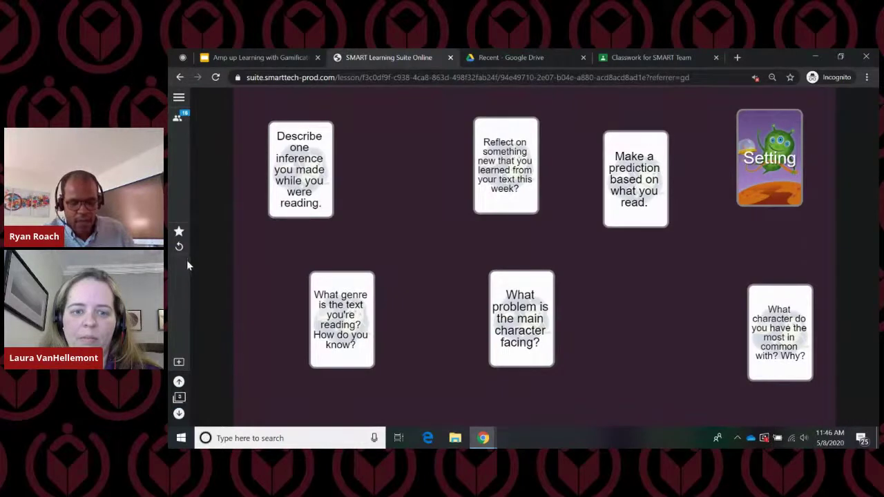
- Go to the lesson's fourth page, start the Ocean Vocabulary Monster Quiz for the class, and divide the students into 6 teams
{"action": "left_click", "coordinate": [178, 414]}
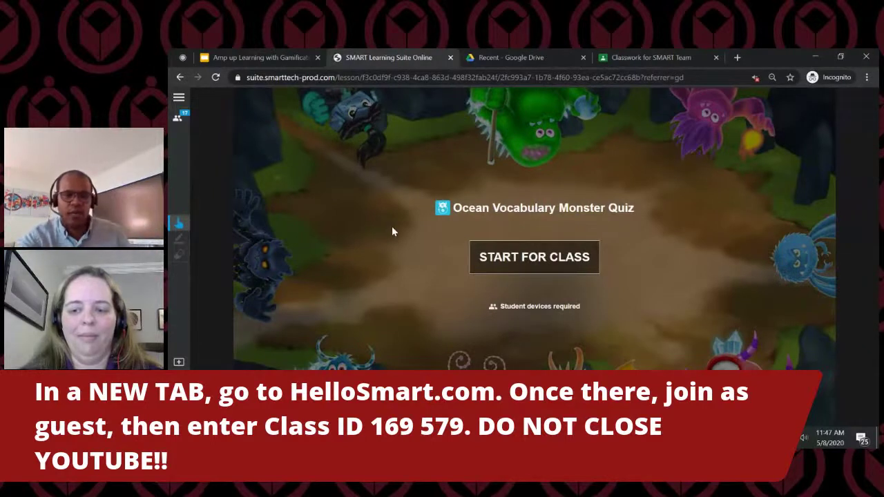
{"action": "left_click", "coordinate": [554, 264]}
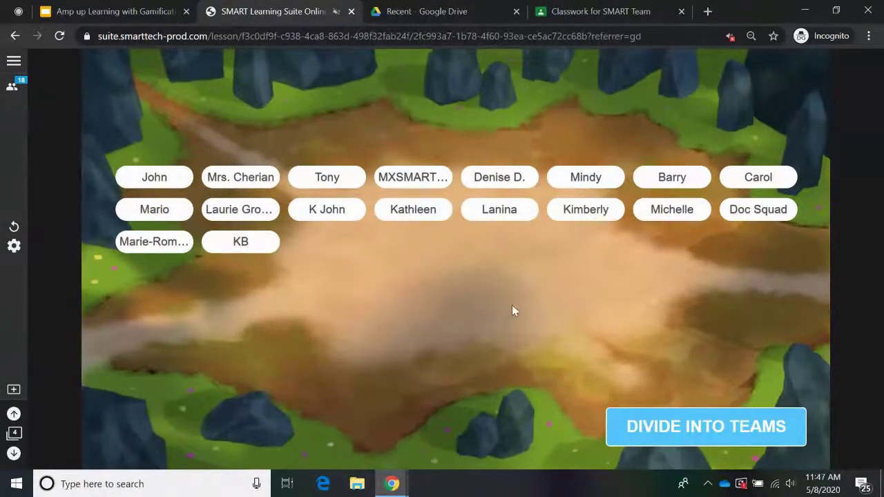
{"action": "left_click", "coordinate": [705, 428]}
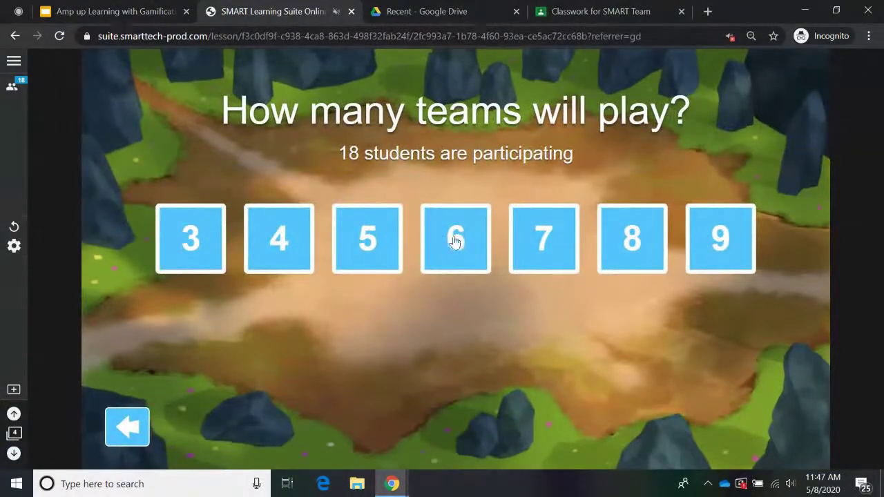
{"action": "left_click", "coordinate": [455, 241]}
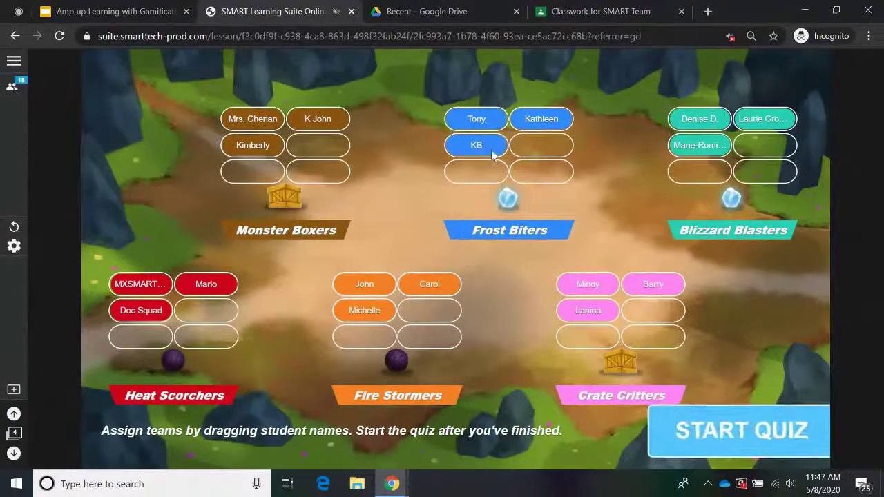
- Swap students between Frost Biters and Crate Critters and between Monster Boxers and Fire Stormers, and start the quiz
{"action": "left_click_drag", "start_coordinate": [477, 119], "coordinate": [541, 153]}
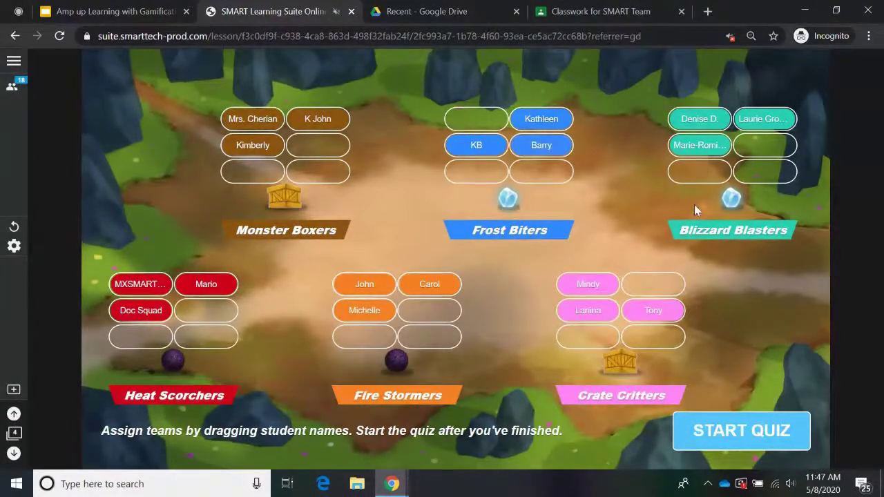
{"action": "mouse_move", "coordinate": [242, 152]}
{"action": "left_mouse_down"}
{"action": "mouse_move", "coordinate": [422, 318]}
{"action": "mouse_move", "coordinate": [430, 311]}
{"action": "mouse_move", "coordinate": [237, 148]}
{"action": "left_mouse_up"}
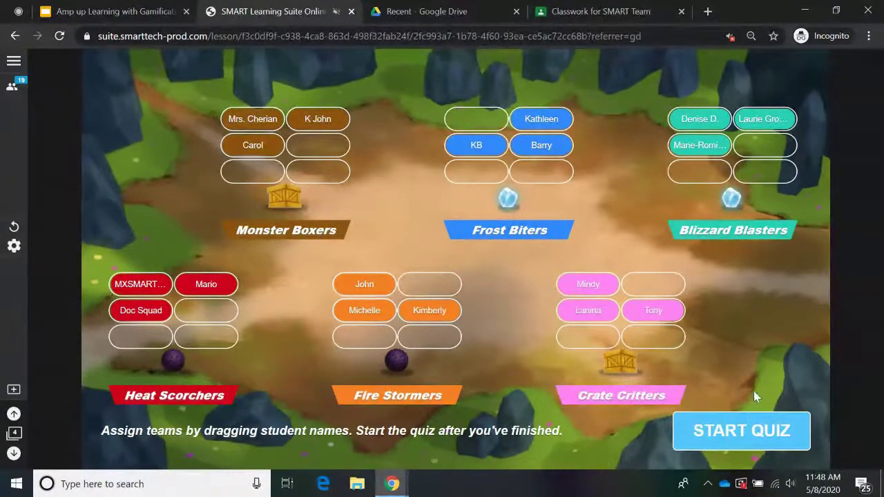
{"action": "left_click", "coordinate": [744, 433]}
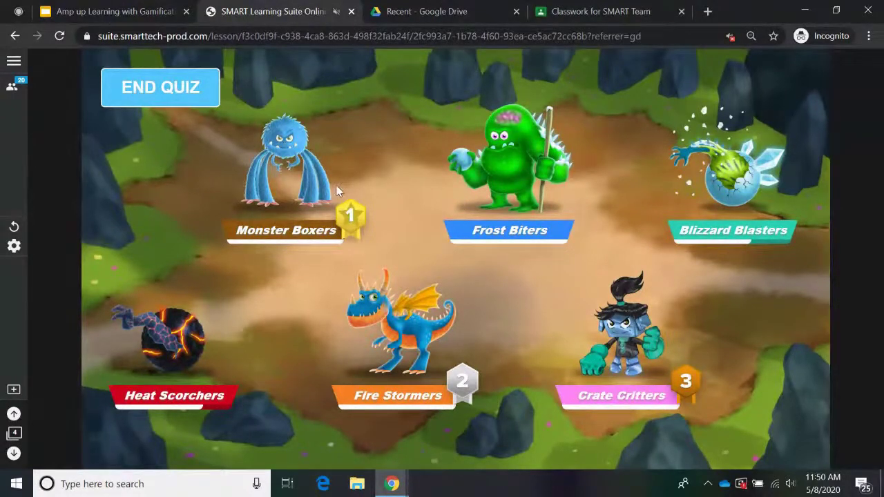
- End the Monster Quiz and review the team scoreboard and the class's answers to each question
{"action": "left_click", "coordinate": [177, 88]}
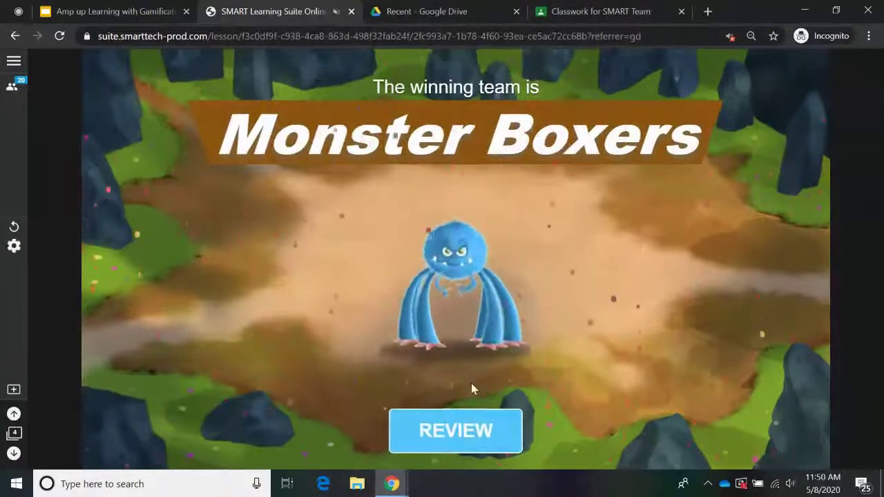
{"action": "left_click", "coordinate": [486, 432]}
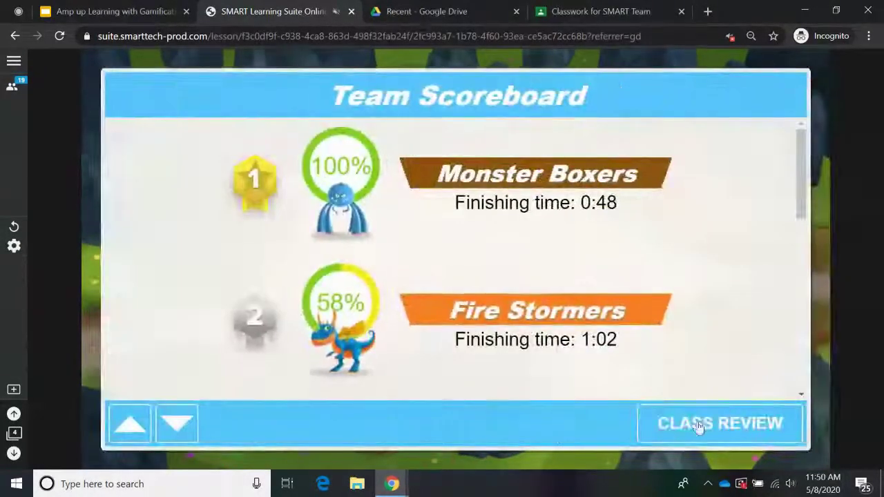
{"action": "left_click", "coordinate": [695, 422]}
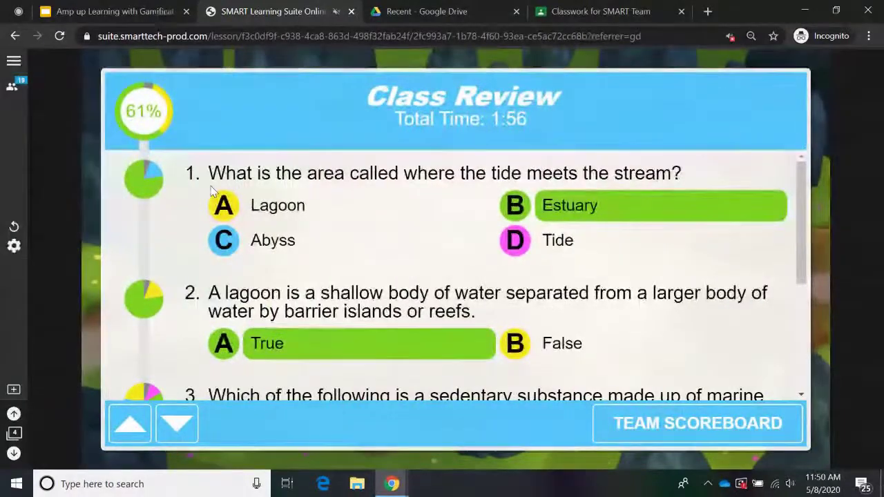
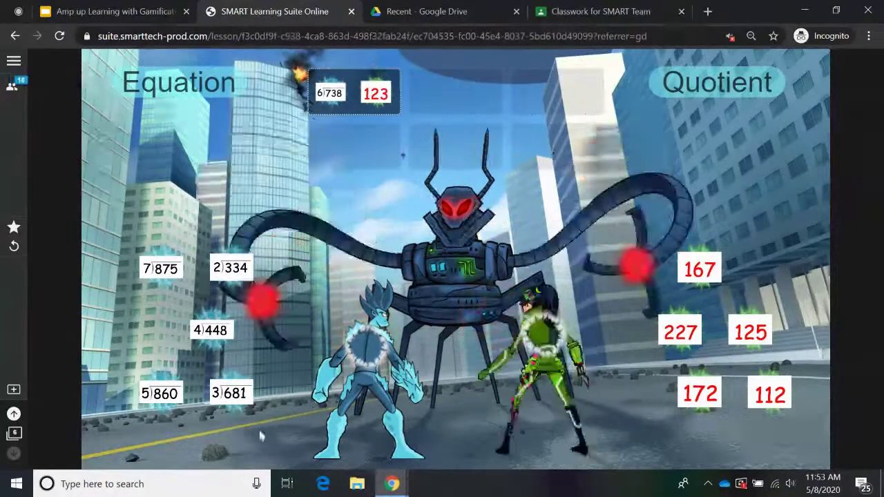
- Try to match the equation 681 ÷ 3 with the quotient 167, and match 875 ÷ 7 with 125
{"action": "left_click_drag", "start_coordinate": [235, 393], "coordinate": [382, 346]}
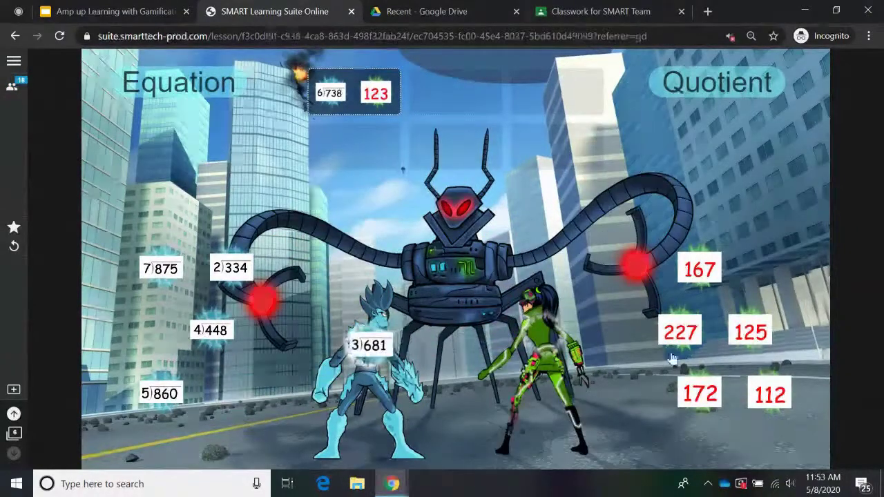
{"action": "left_click_drag", "start_coordinate": [700, 269], "coordinate": [553, 345]}
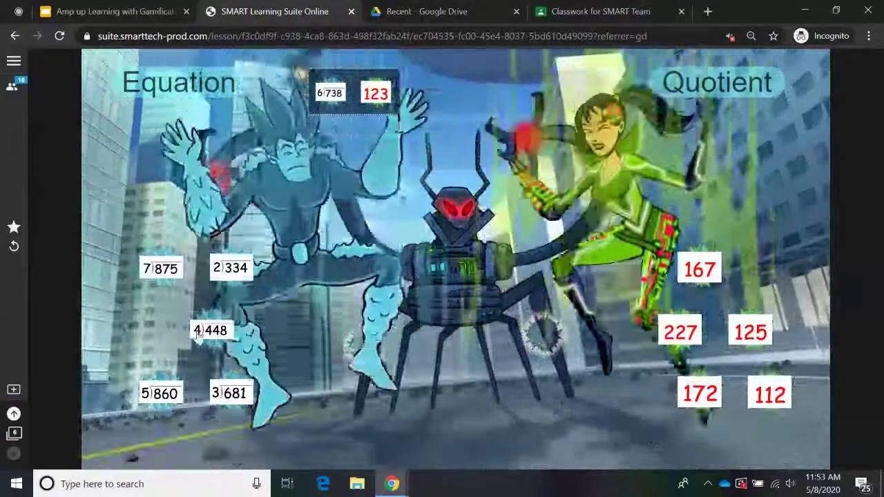
{"action": "left_click_drag", "start_coordinate": [155, 271], "coordinate": [370, 351]}
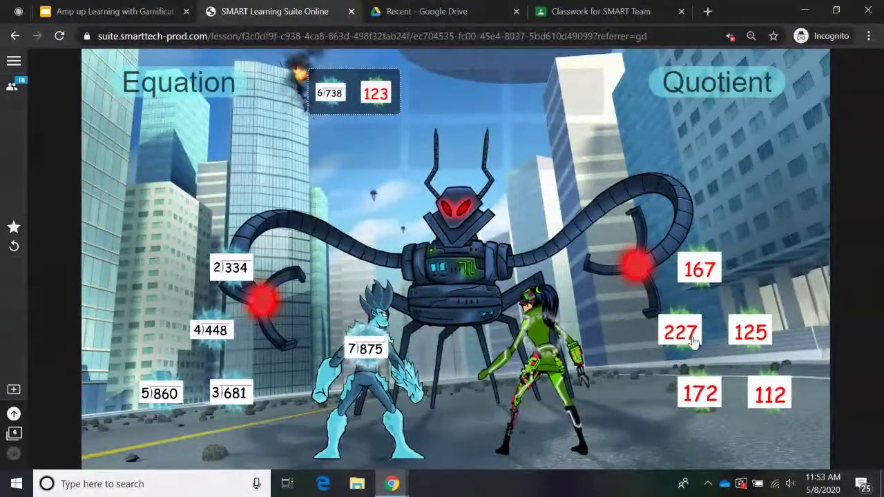
{"action": "left_click_drag", "start_coordinate": [749, 331], "coordinate": [548, 337]}
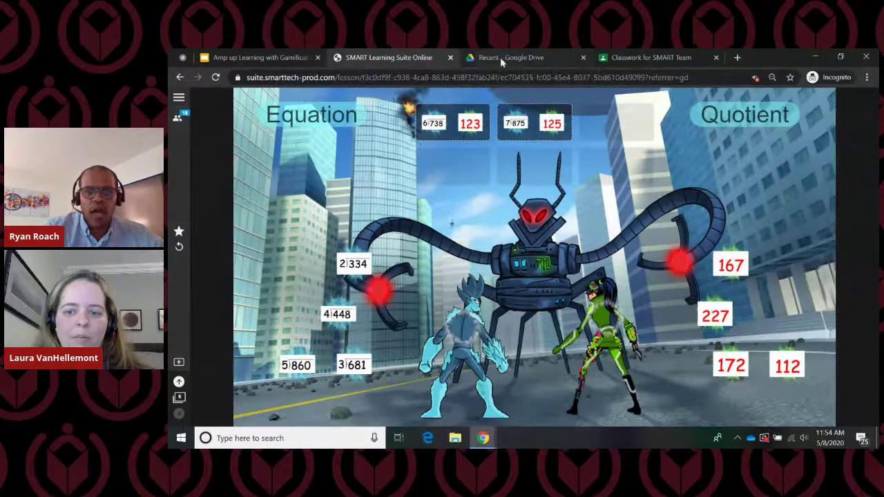
- Switch to Google Drive and create a new SMART Learning Suite lesson
{"action": "left_click", "coordinate": [500, 57]}
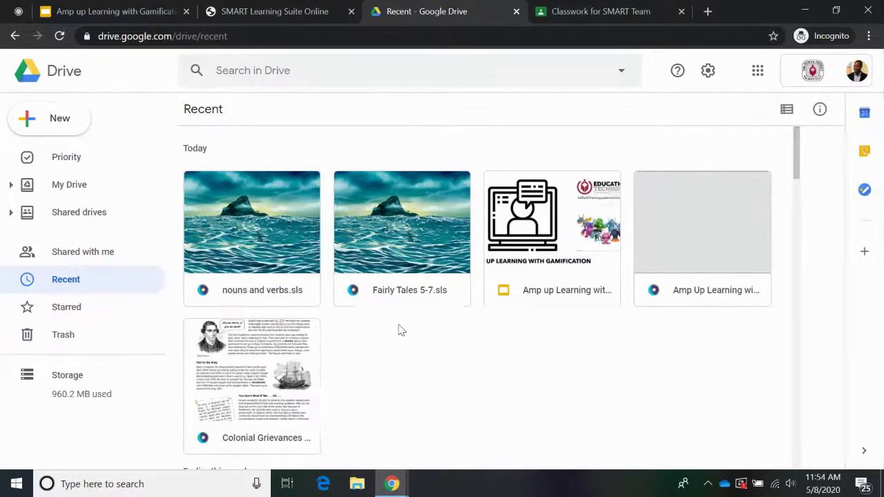
{"action": "left_click", "coordinate": [69, 123]}
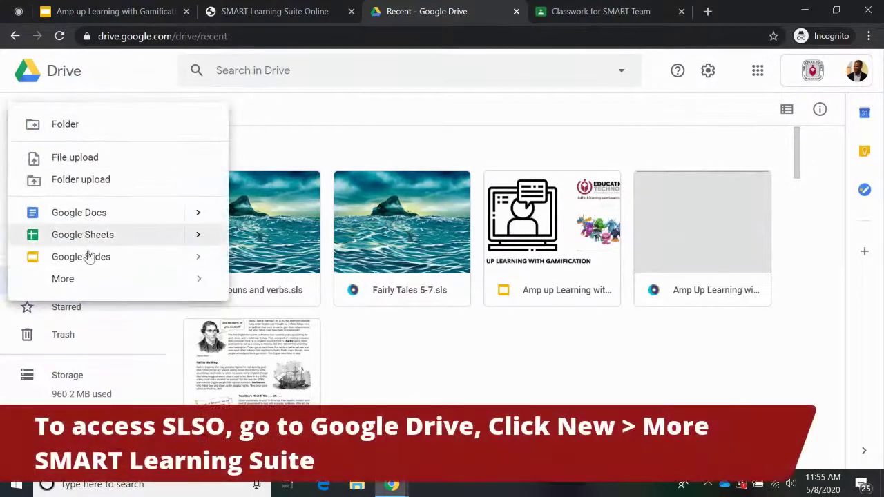
{"action": "mouse_move", "coordinate": [165, 285]}
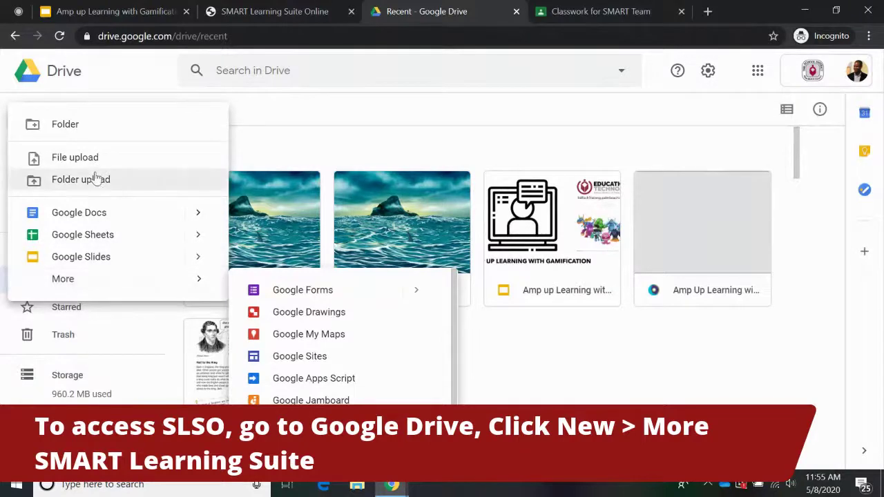
{"action": "left_click", "coordinate": [251, 130]}
{"action": "left_click", "coordinate": [67, 124]}
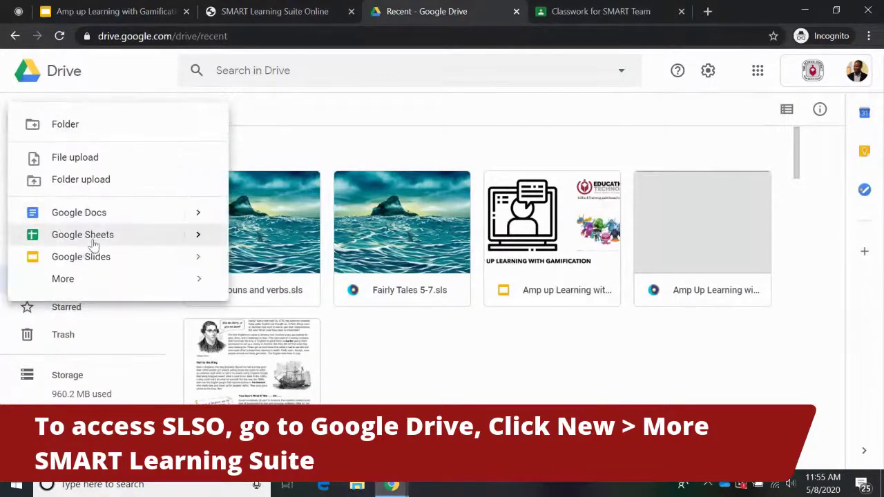
{"action": "left_click", "coordinate": [70, 280]}
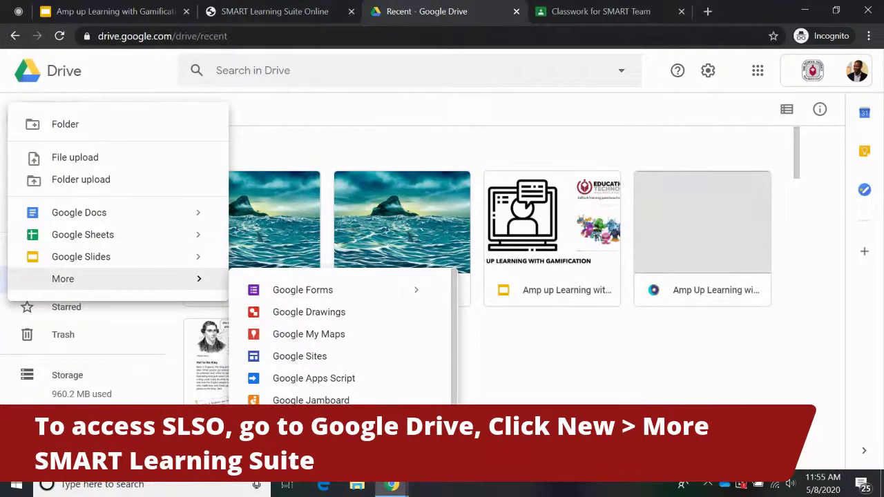
{"action": "left_click", "coordinate": [311, 422]}
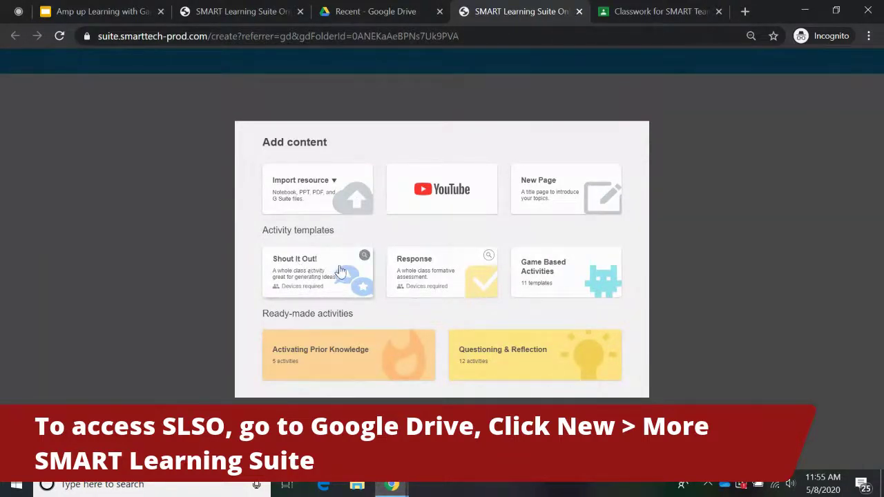
- Preview the Super Sort template among the game-based activities and select it for the lesson
{"action": "left_click", "coordinate": [565, 280]}
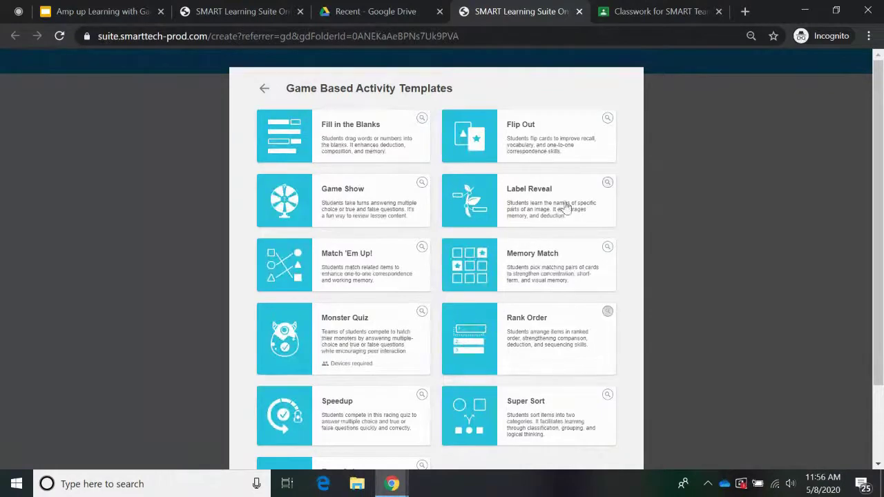
{"action": "left_click", "coordinate": [607, 399]}
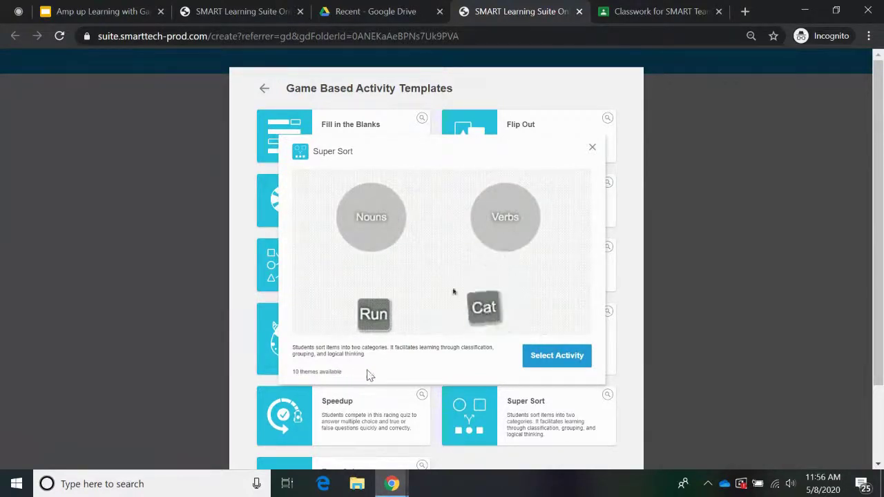
{"action": "left_click", "coordinate": [556, 357]}
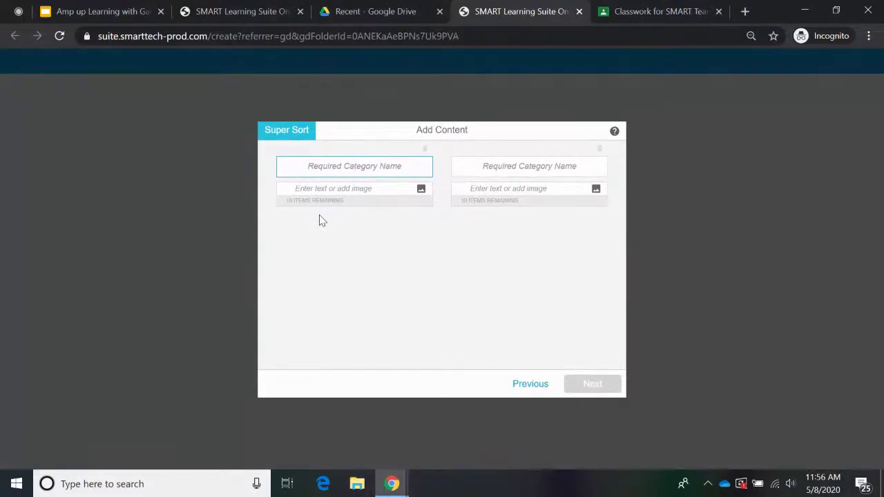
- Name the two Super Sort categories "Nouns" and "Verbs", and add "Actor" as the first item under Nouns
{"action": "type", "text": "Nouns"}
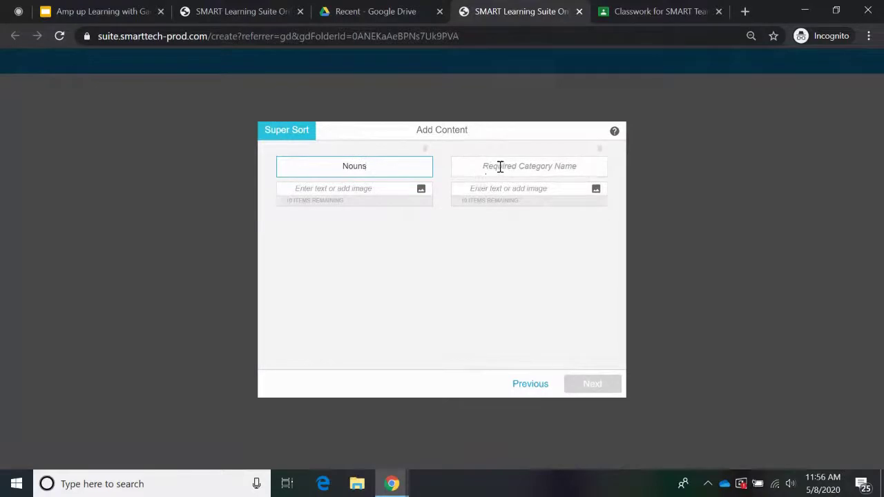
{"action": "left_click", "coordinate": [500, 168]}
{"action": "type", "text": "Verbs"}
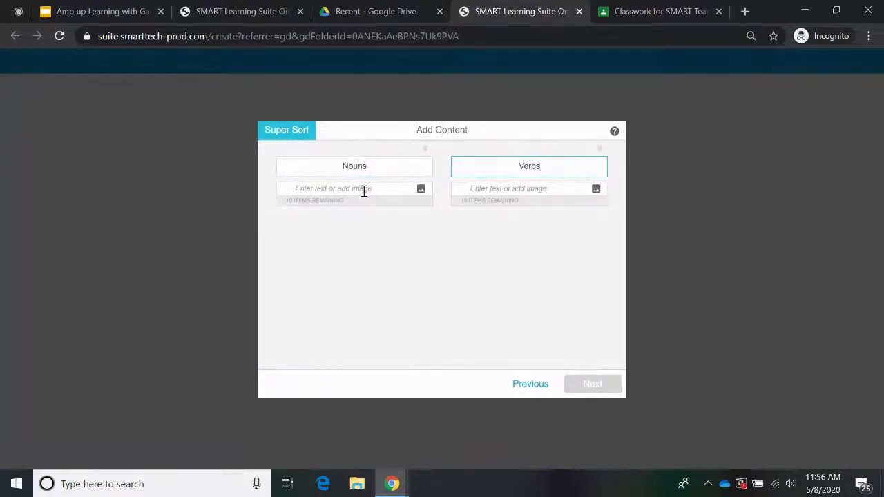
{"action": "left_click", "coordinate": [362, 189]}
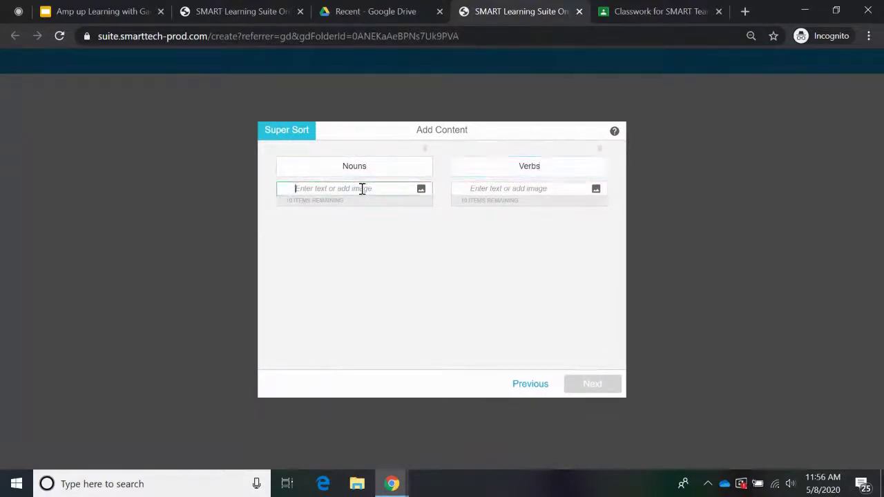
{"action": "type", "text": "Actor"}
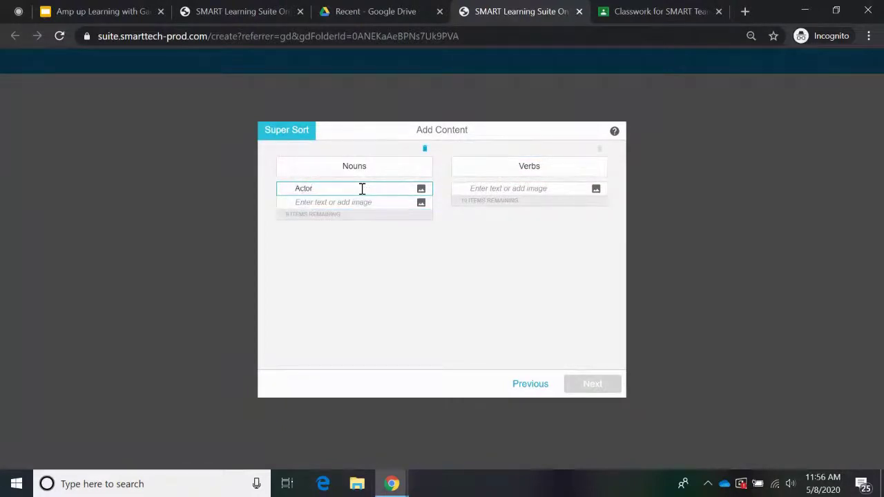
- Add "Boy" and "Camera" as the second and third items of the Nouns category
{"action": "left_click", "coordinate": [340, 206]}
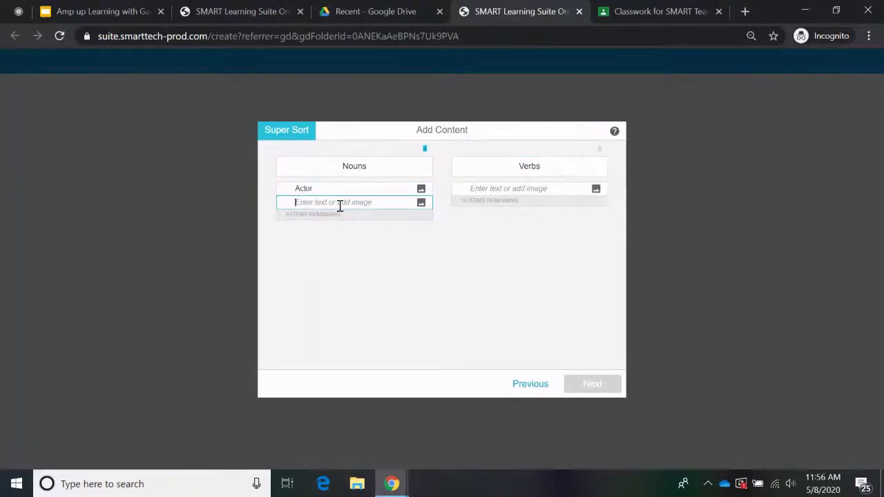
{"action": "type", "text": "Boy"}
{"action": "left_click", "coordinate": [338, 217]}
{"action": "type", "text": "Camera"}
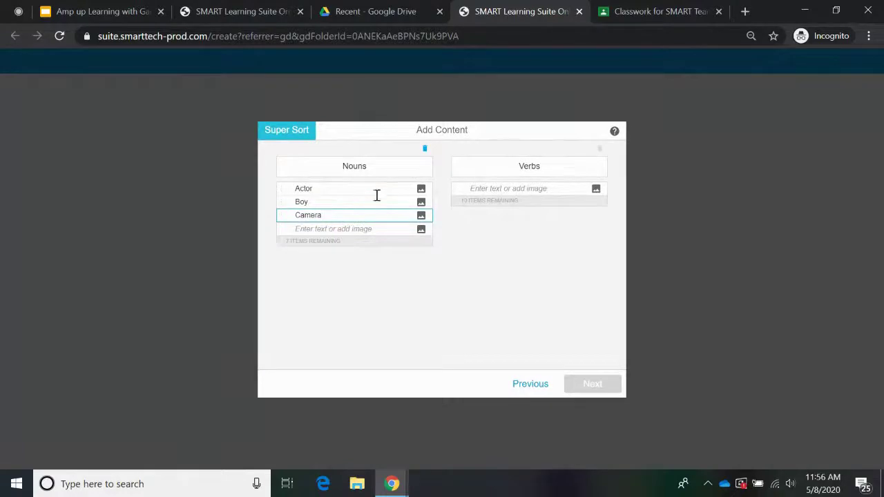
- Add the items "Eat", "Lie" and "Make" to the Verbs category
{"action": "left_click", "coordinate": [505, 186]}
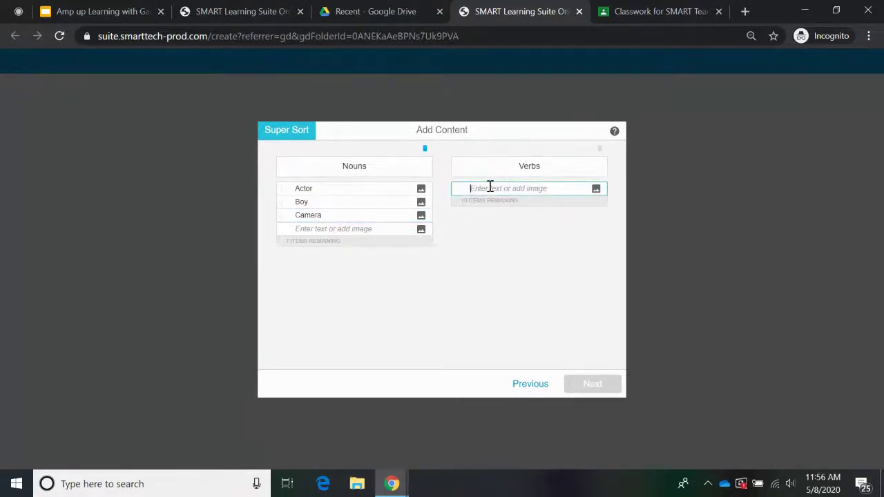
{"action": "type", "text": "Eat"}
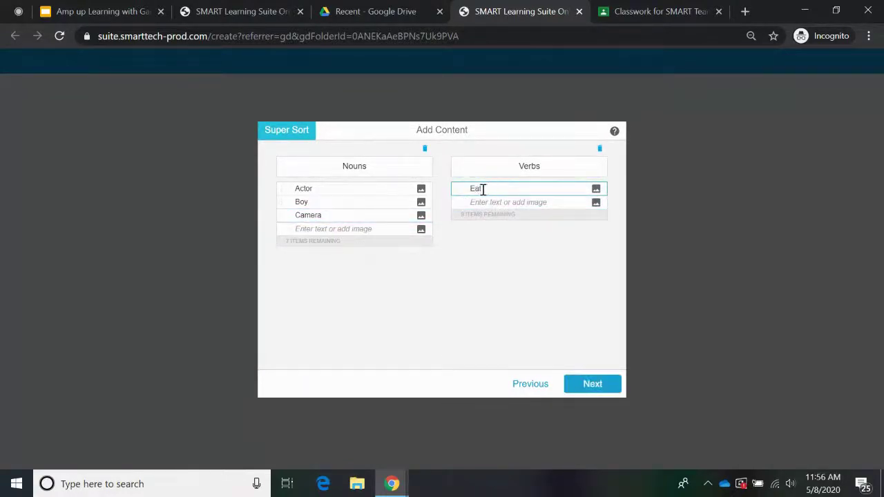
{"action": "left_click", "coordinate": [489, 201]}
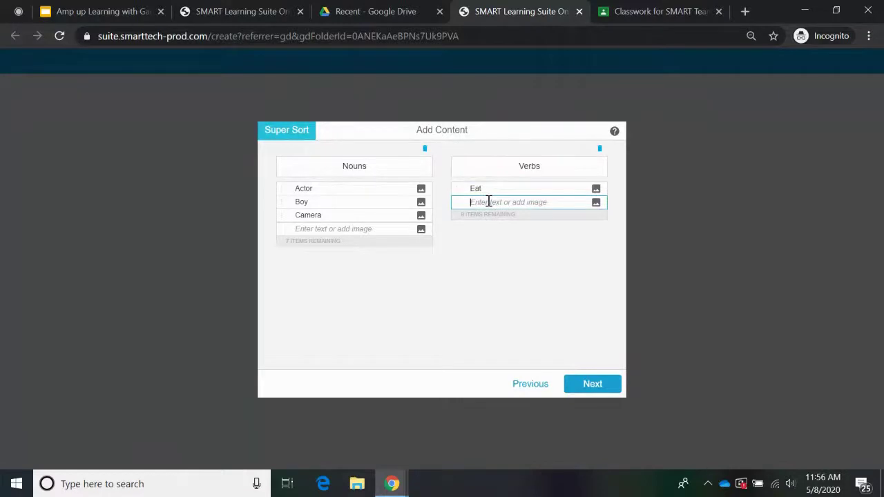
{"action": "type", "text": "Lie"}
{"action": "left_click", "coordinate": [490, 214]}
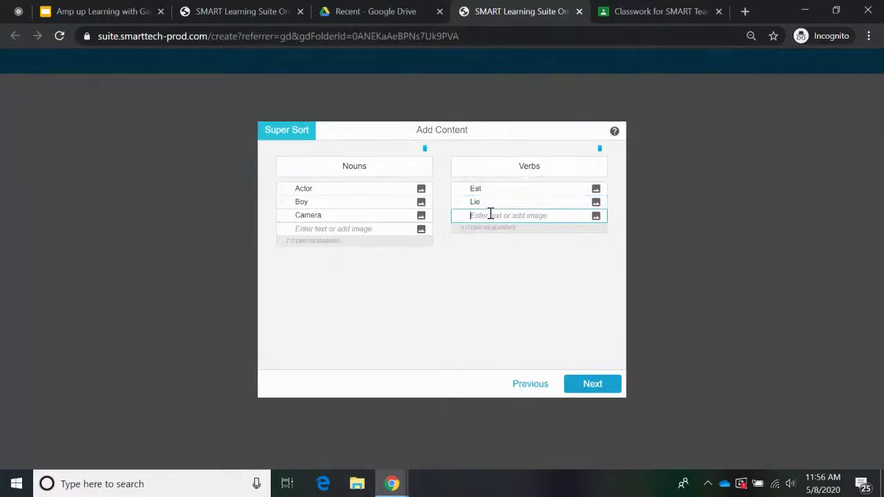
{"action": "type", "text": "Make"}
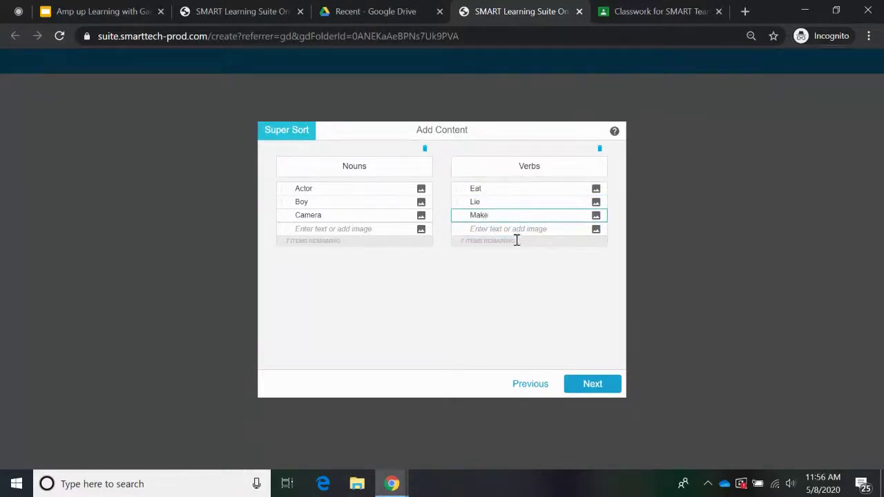
- Review the Super Sort themes and finish the activity with the Pirates theme
{"action": "left_click", "coordinate": [592, 384]}
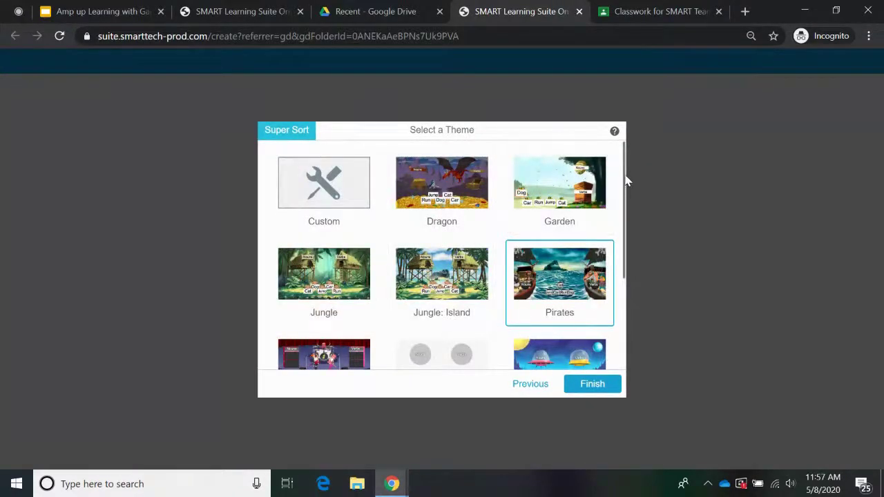
{"action": "left_click_drag", "start_coordinate": [625, 182], "coordinate": [626, 195]}
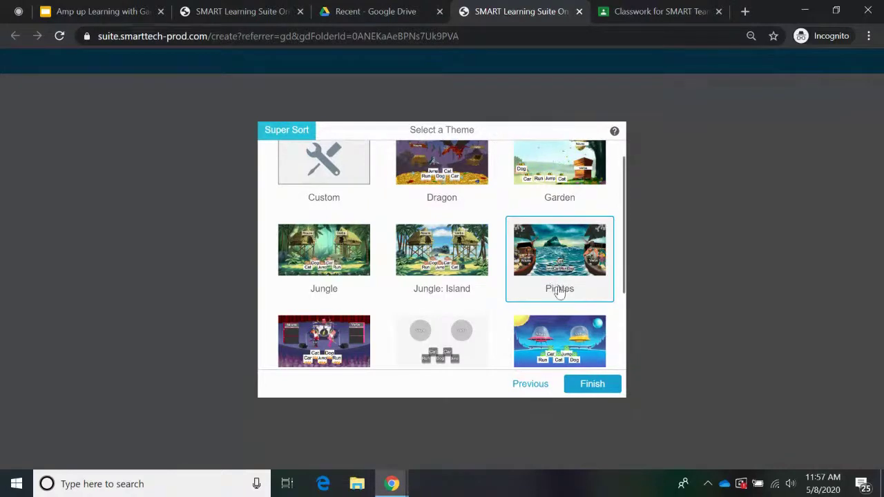
{"action": "left_click", "coordinate": [588, 388]}
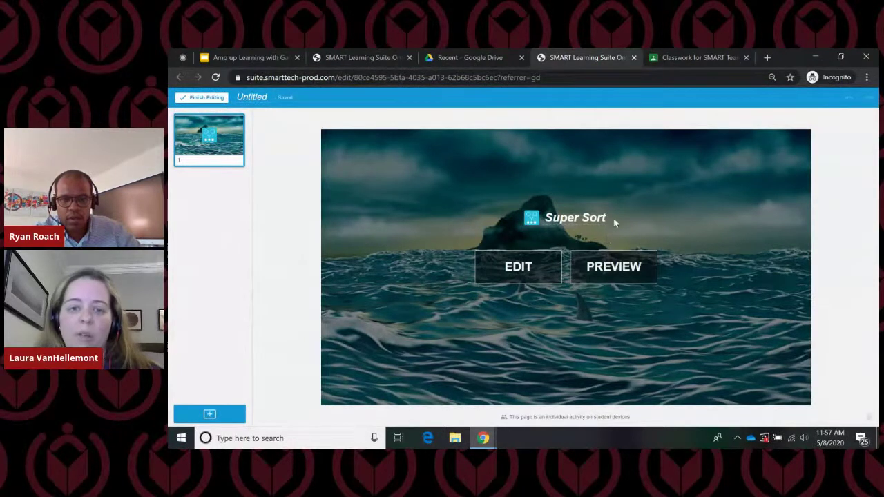
- Rename the untitled lesson as "Nouns and verbs 5/8"
{"action": "left_click_drag", "start_coordinate": [549, 219], "coordinate": [606, 219]}
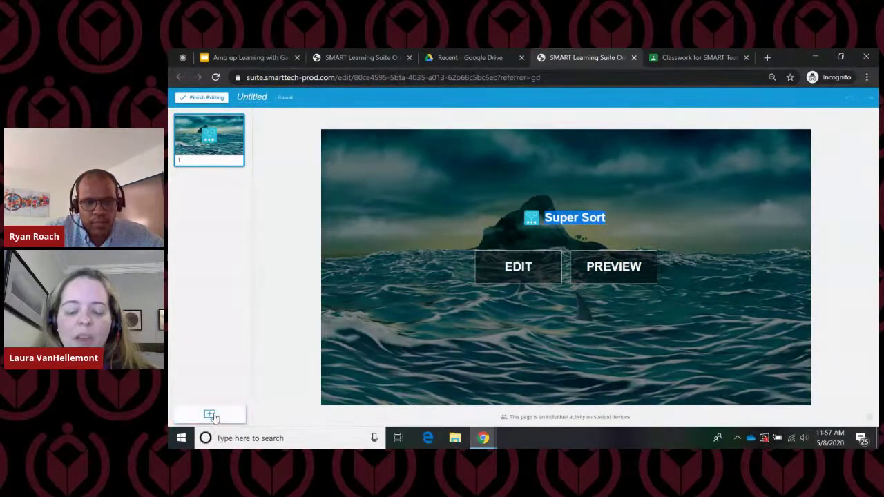
{"action": "left_click", "coordinate": [267, 98]}
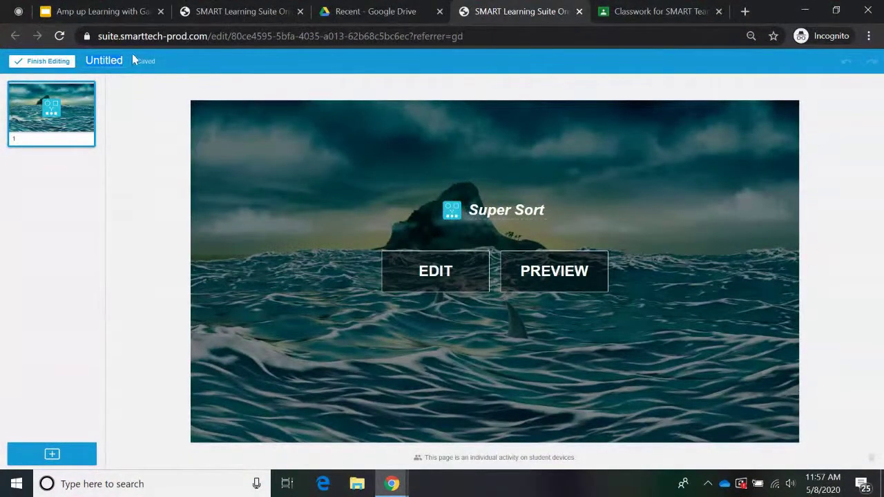
{"action": "left_click", "coordinate": [125, 65]}
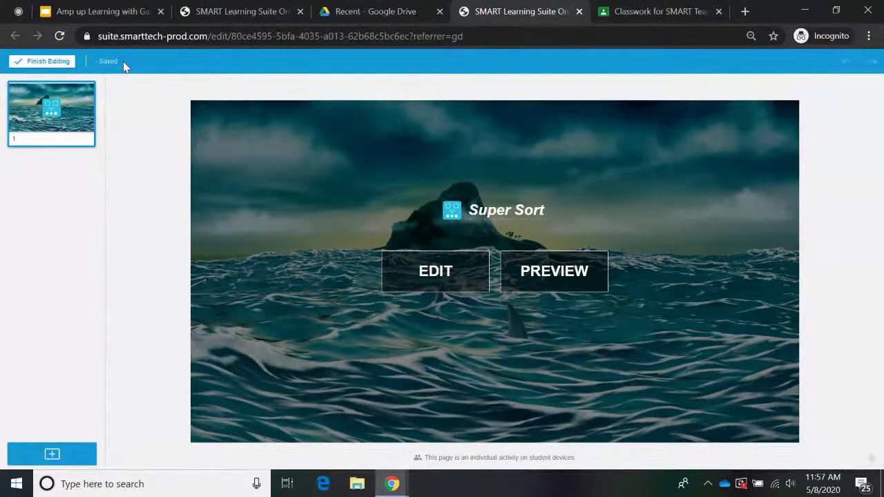
{"action": "type", "text": "Nouns and"}
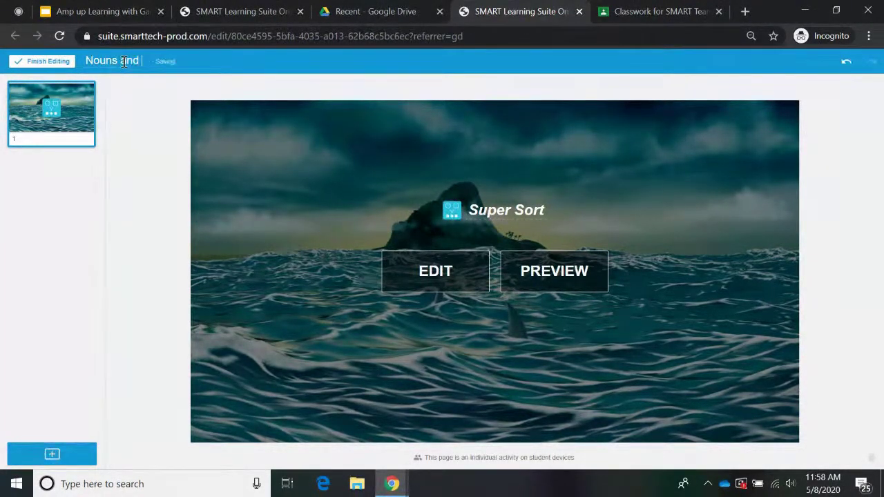
{"action": "type", "text": " verbs 5/8"}
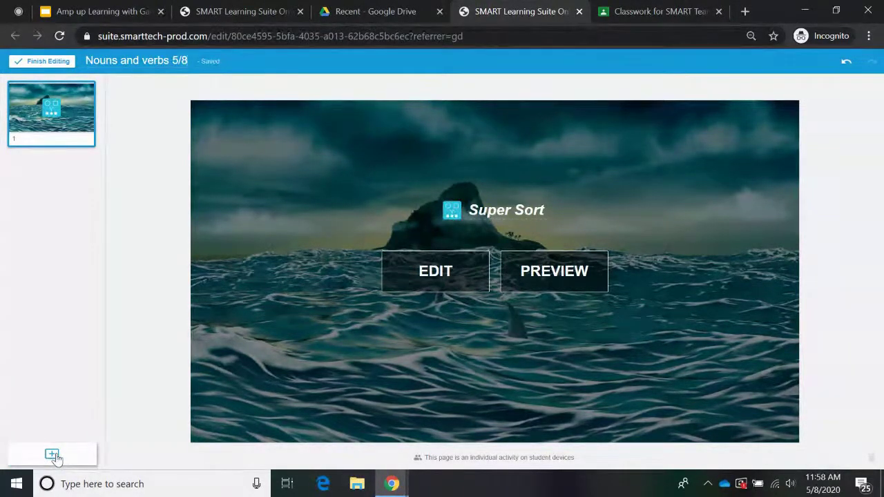
- Change the activity title on the first page to "Verbs and Nouns Super Sort"
{"action": "double_click", "coordinate": [516, 211]}
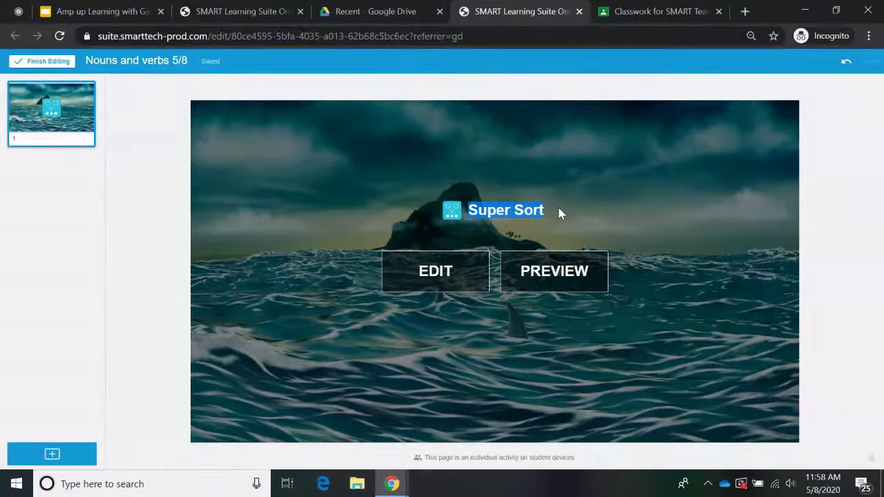
{"action": "left_click", "coordinate": [490, 213]}
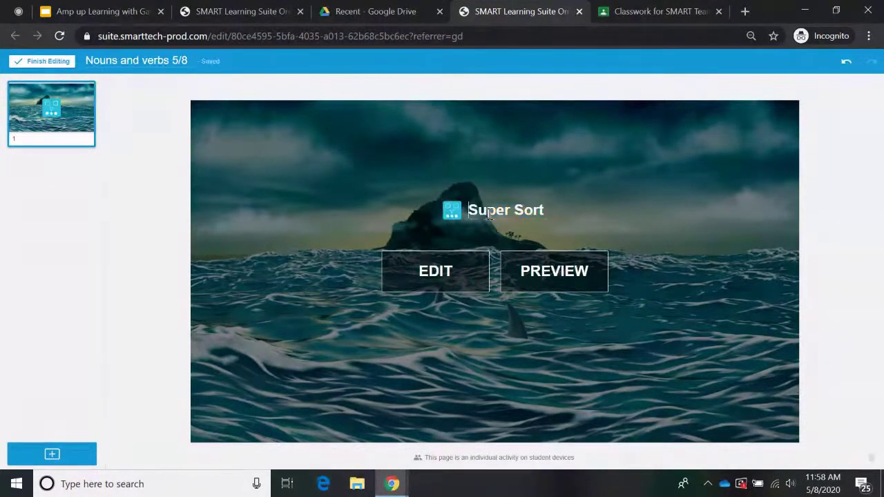
{"action": "type", "text": "Verbs "}
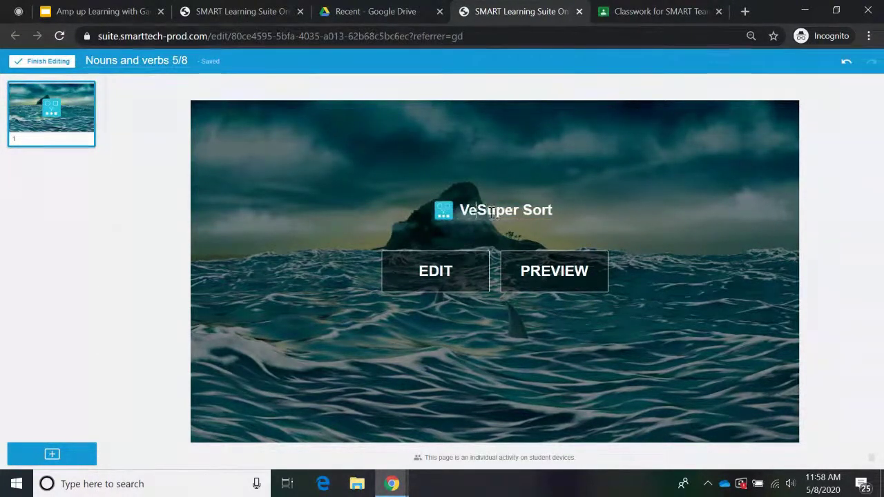
{"action": "type", "text": "and No"}
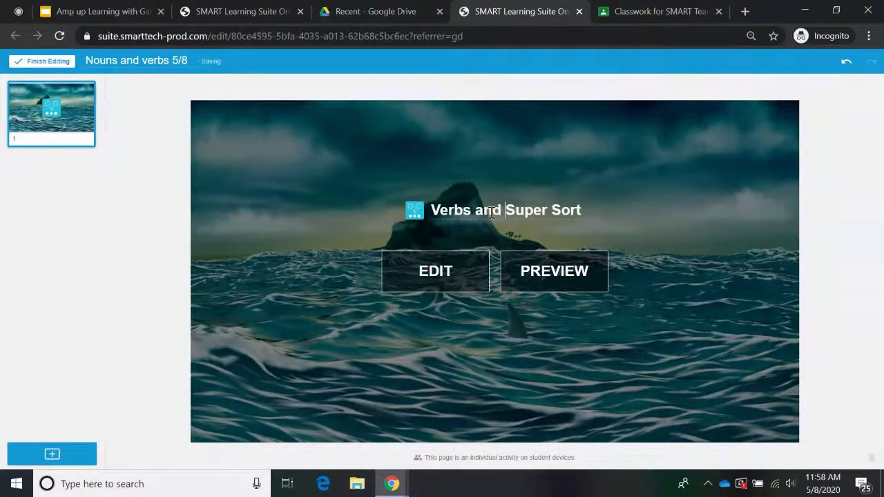
{"action": "type", "text": "uns"}
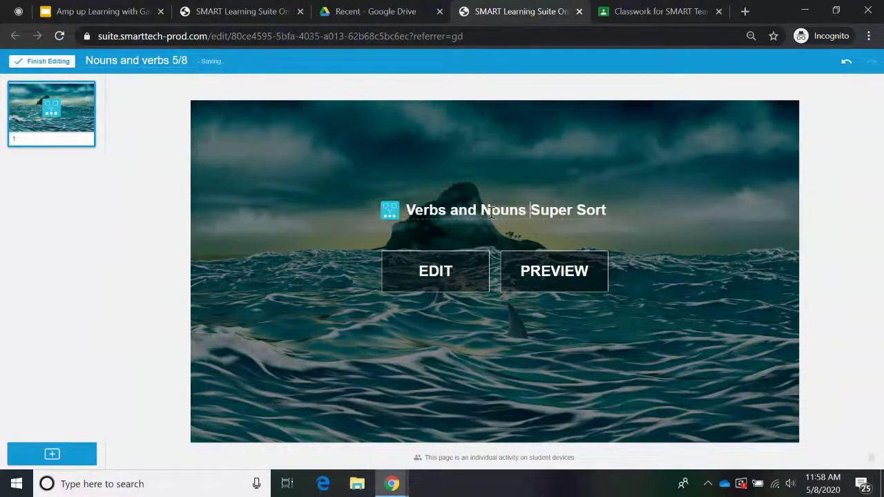
- Preview the Rank Order template among the game-based activities and select it as the lesson's next activity
{"action": "left_click", "coordinate": [54, 458]}
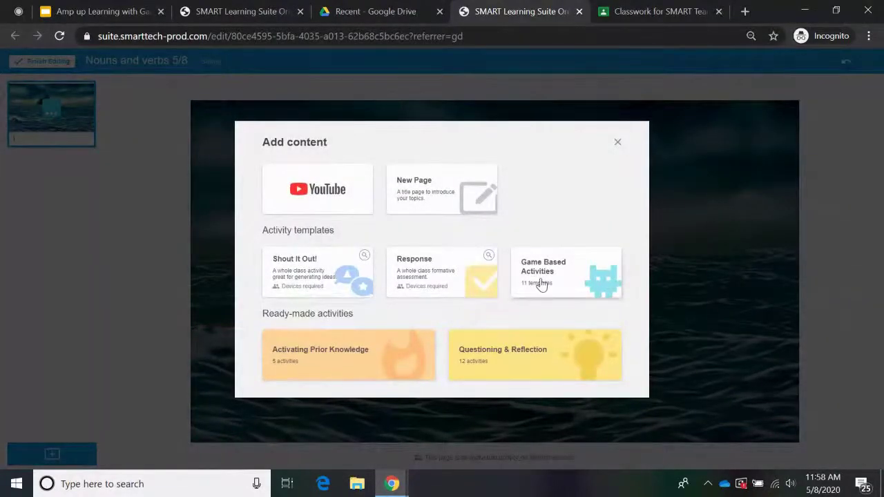
{"action": "left_click", "coordinate": [541, 285]}
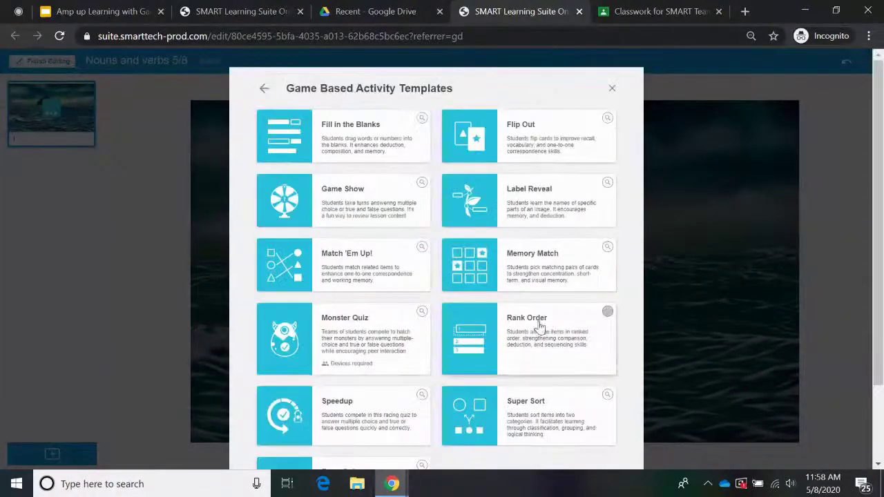
{"action": "left_click", "coordinate": [592, 312]}
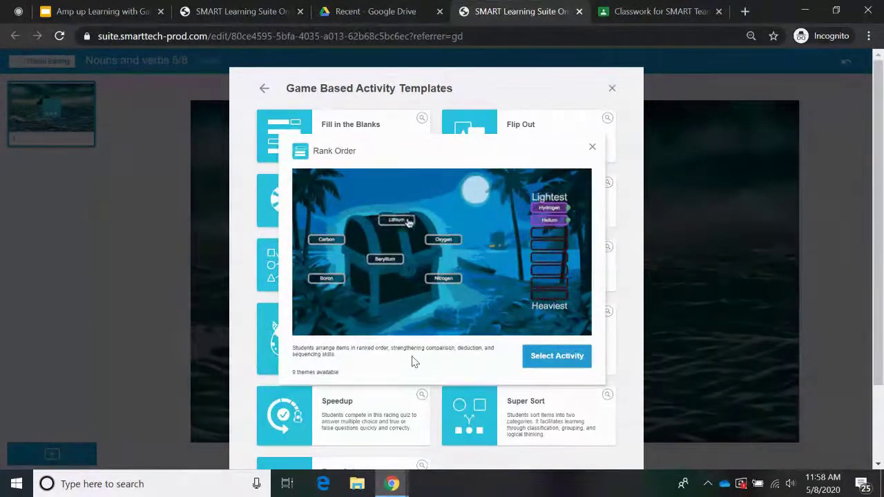
{"action": "left_click", "coordinate": [547, 366]}
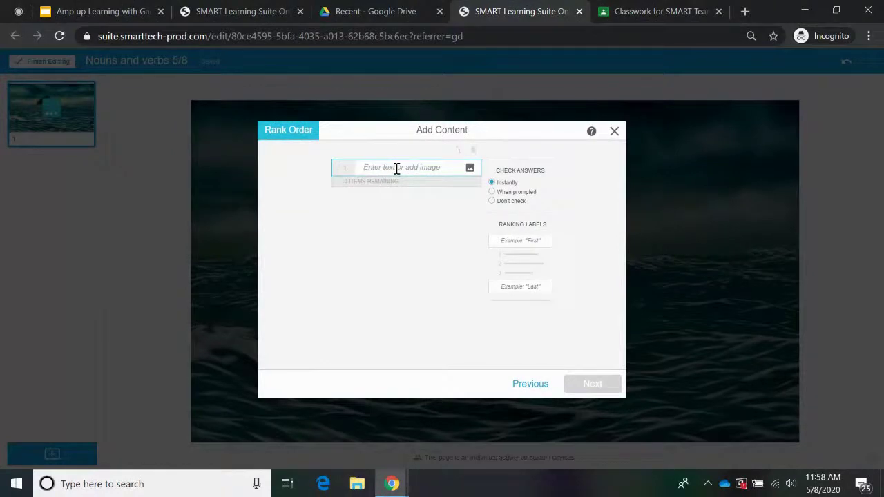
- Set the Rank Order ranking labels to "A" for the first and "Z" for the last position
{"action": "left_click", "coordinate": [517, 243]}
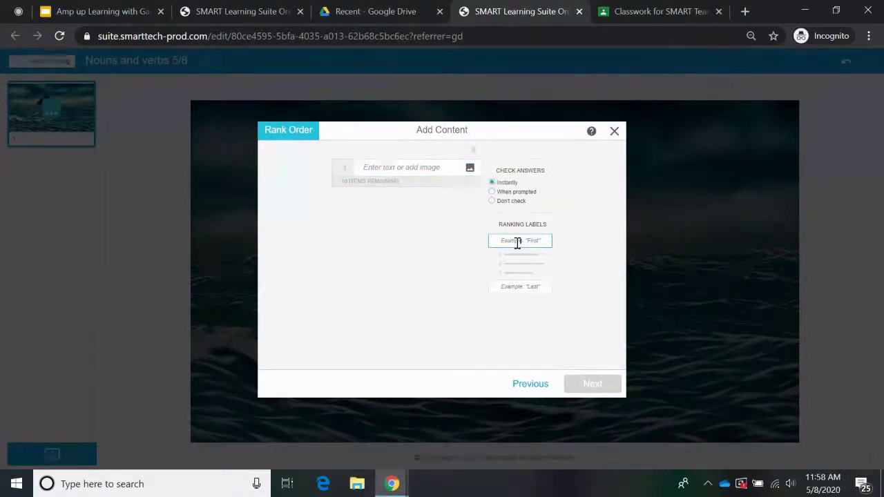
{"action": "type", "text": "A"}
{"action": "left_click", "coordinate": [521, 286]}
{"action": "type", "text": "Z"}
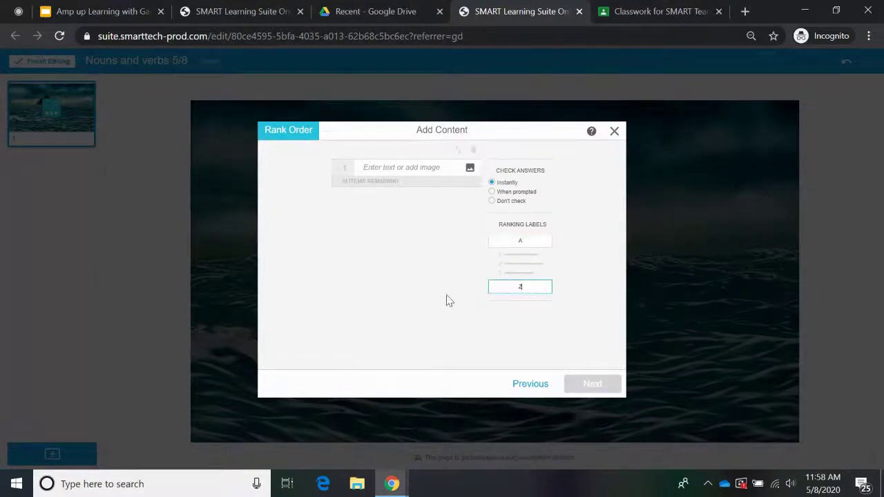
- Enter "Actor" as the first Rank Order item, correcting its capitalization
{"action": "left_click", "coordinate": [396, 167]}
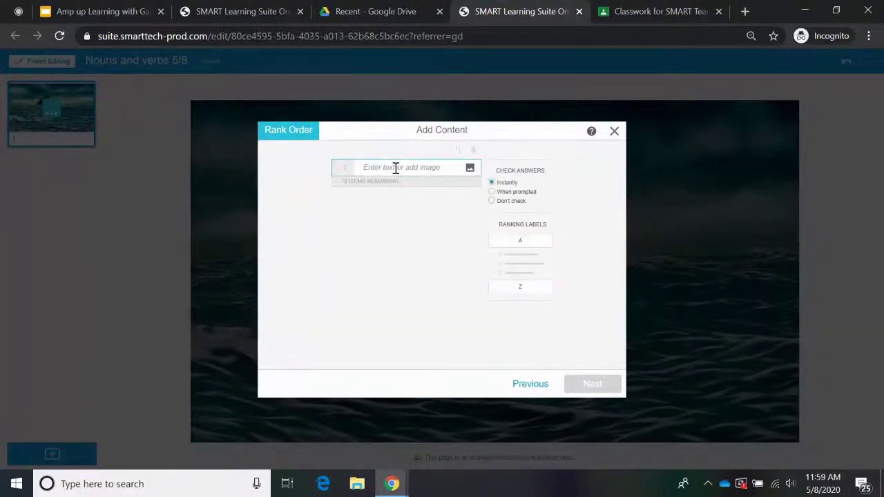
{"action": "type", "text": "aCTOR"}
{"action": "key", "text": "BackSpace"}
{"action": "key", "text": "BackSpace"}
{"action": "key", "text": "BackSpace"}
{"action": "key", "text": "BackSpace"}
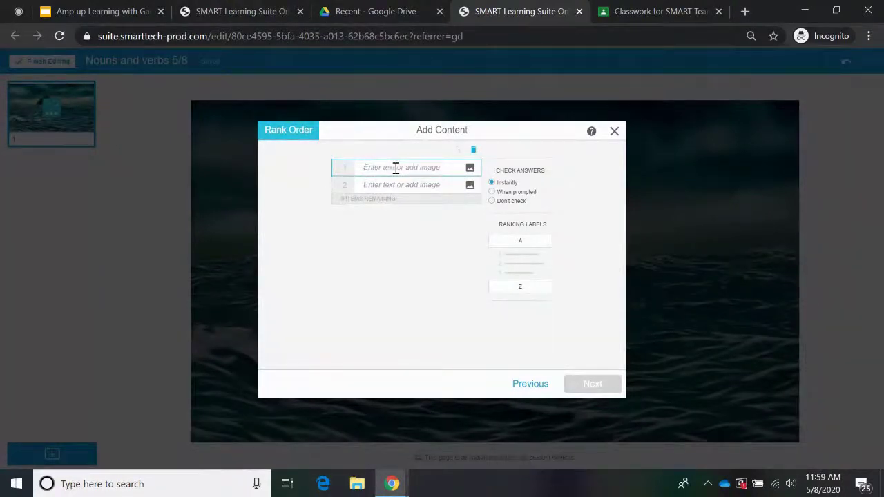
{"action": "type", "text": "aCTOR"}
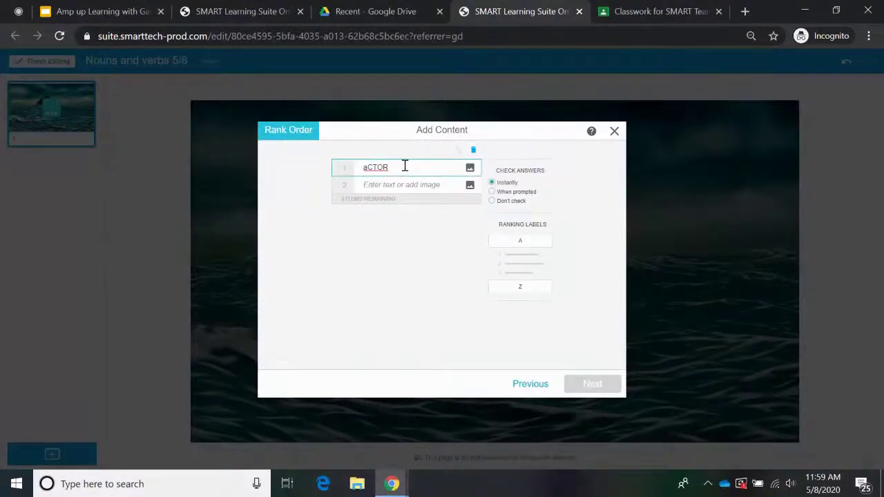
{"action": "key", "text": "BackSpace"}
{"action": "key", "text": "BackSpace"}
{"action": "key", "text": "BackSpace"}
{"action": "key", "text": "BackSpace"}
{"action": "type", "text": "Acto"}
- Add "Boy" and "Camera" as the second and third Rank Order items
{"action": "left_click", "coordinate": [411, 186]}
{"action": "type", "text": "Bo"}
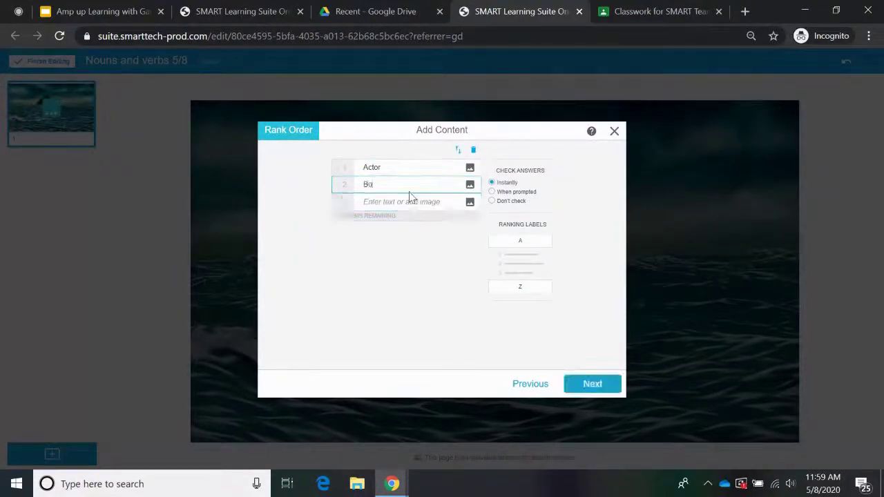
{"action": "type", "text": "y"}
{"action": "left_click", "coordinate": [375, 202]}
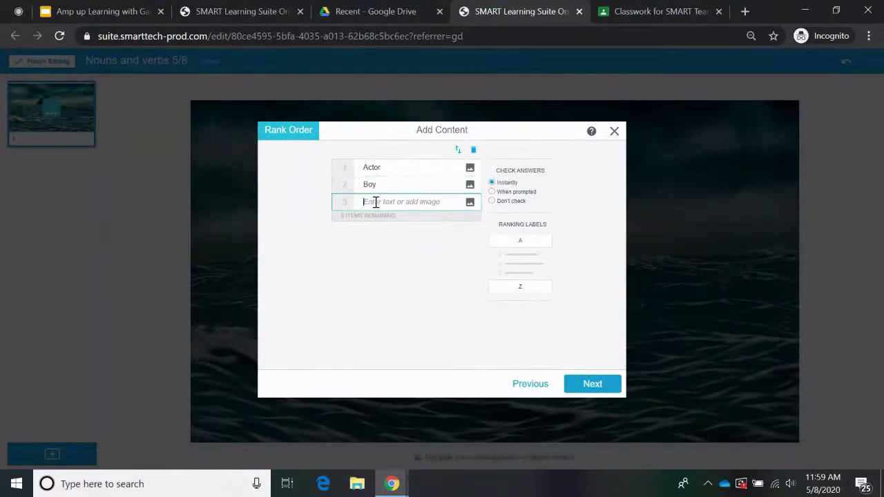
{"action": "type", "text": "Cat"}
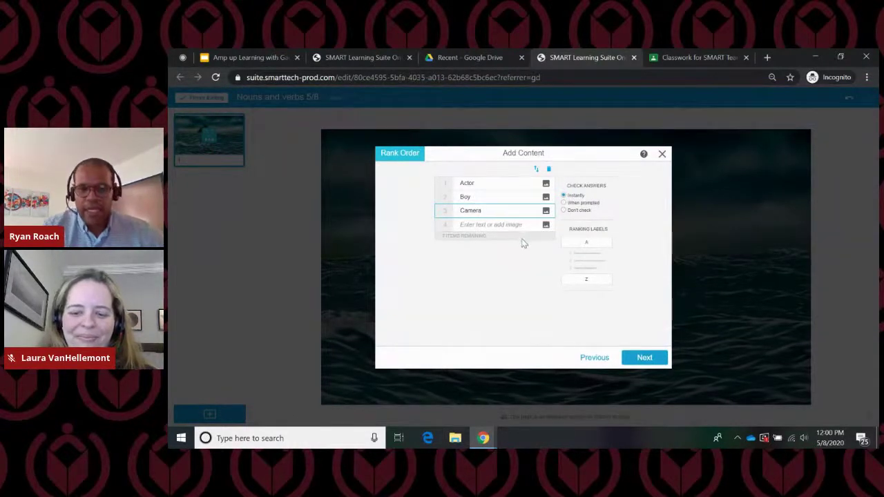
- Apply the Garden theme to the Rank Order activity and finish creating it as the lesson's second page
{"action": "left_click", "coordinate": [644, 359]}
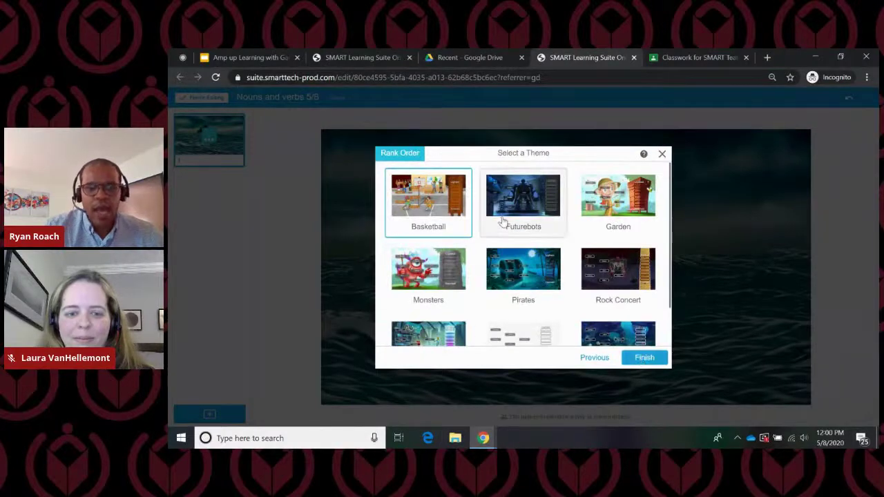
{"action": "scroll", "coordinate": [671, 193], "scroll_direction": "down", "scroll_amount": 2}
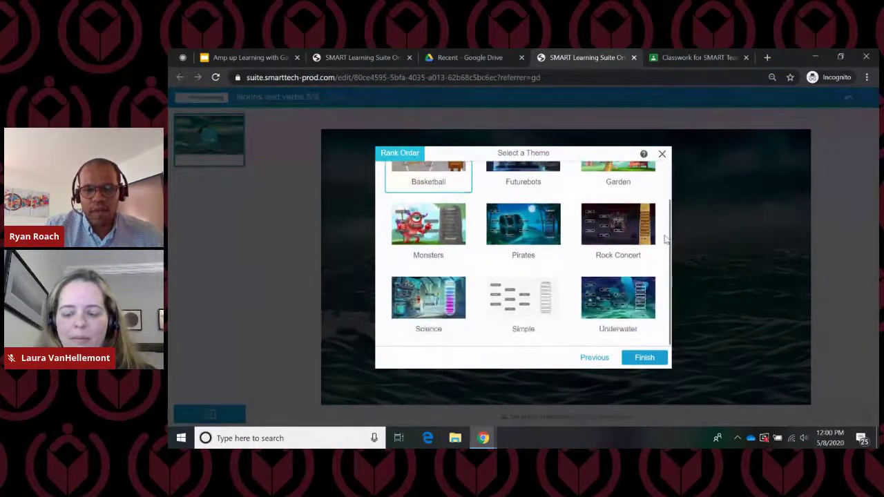
{"action": "left_click_drag", "start_coordinate": [670, 268], "coordinate": [623, 174]}
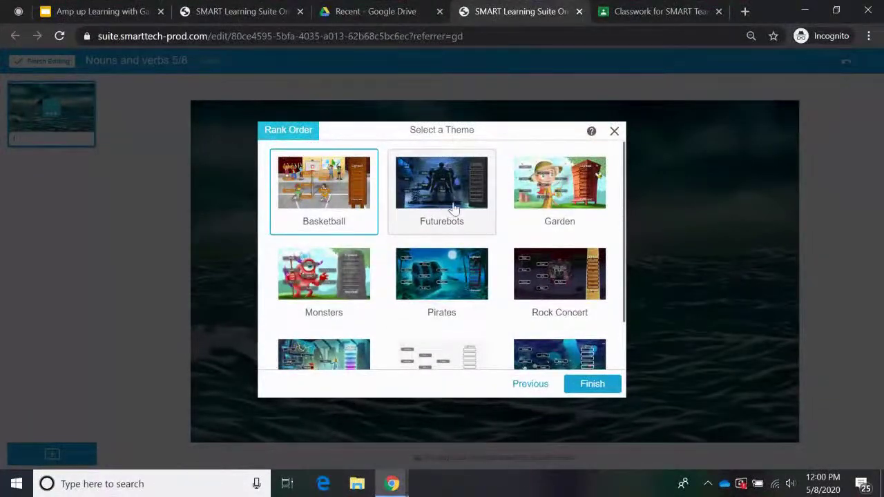
{"action": "left_click", "coordinate": [522, 211]}
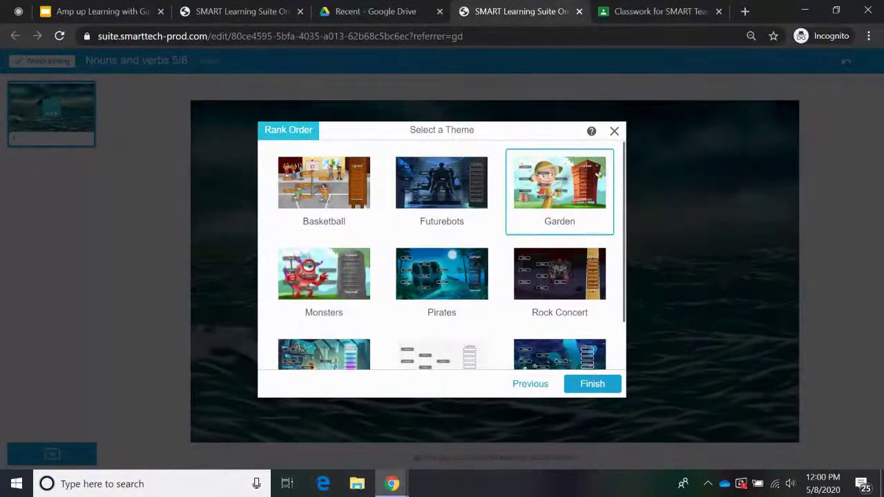
{"action": "left_click", "coordinate": [592, 384]}
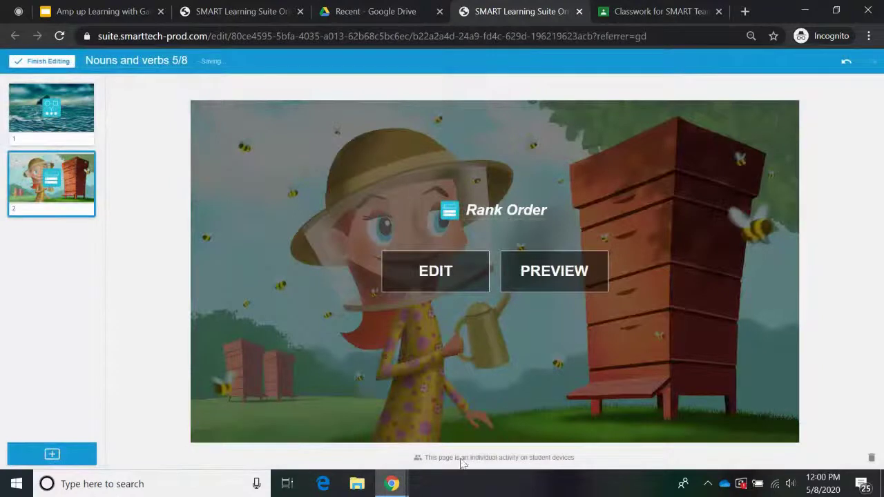
- Rename the new activity as "Nouns Rank Order"
{"action": "triple_click", "coordinate": [473, 210]}
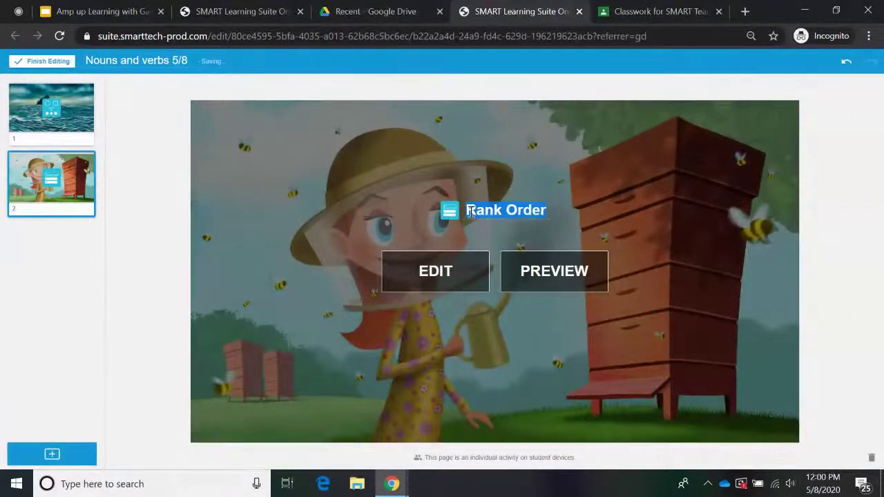
{"action": "type", "text": "Nouns"}
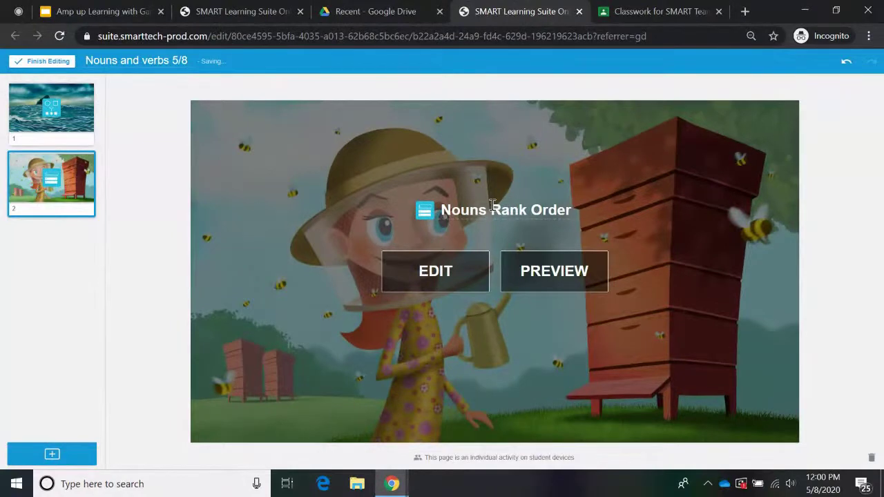
- Preview the Nouns Rank Order activity, ranking Actor, Boy and Camera from A to Z, and return to the lesson editor
{"action": "left_click", "coordinate": [559, 271]}
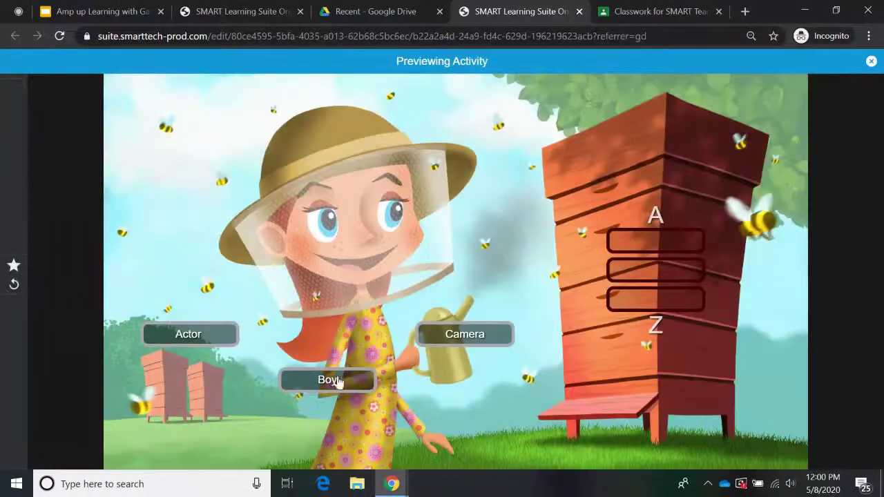
{"action": "left_click_drag", "start_coordinate": [223, 338], "coordinate": [681, 246]}
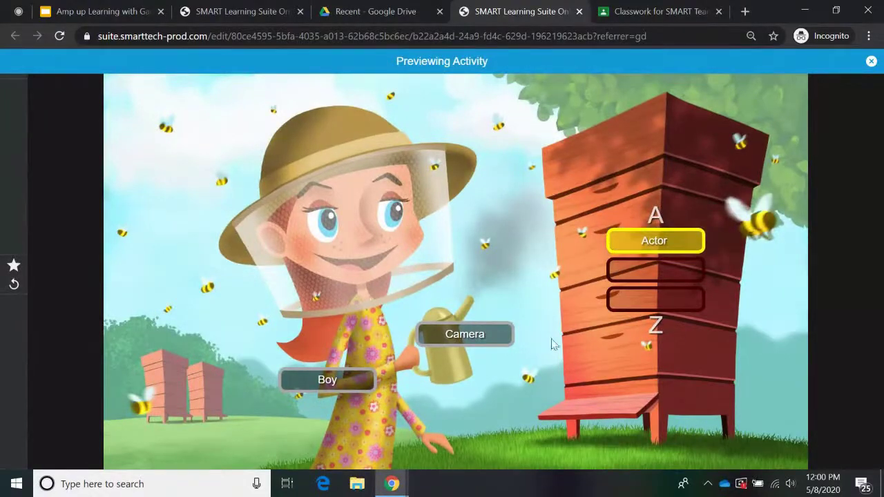
{"action": "left_click_drag", "start_coordinate": [337, 379], "coordinate": [669, 276]}
{"action": "left_click_drag", "start_coordinate": [470, 336], "coordinate": [676, 305]}
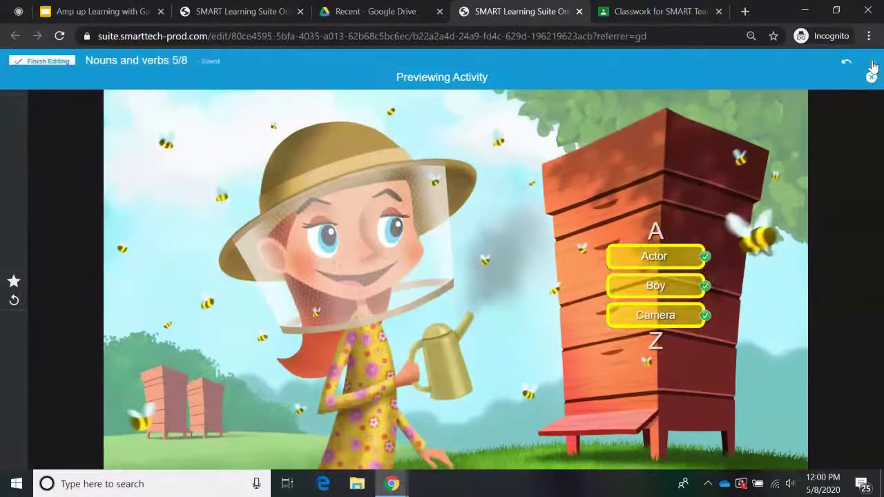
{"action": "left_click", "coordinate": [871, 76]}
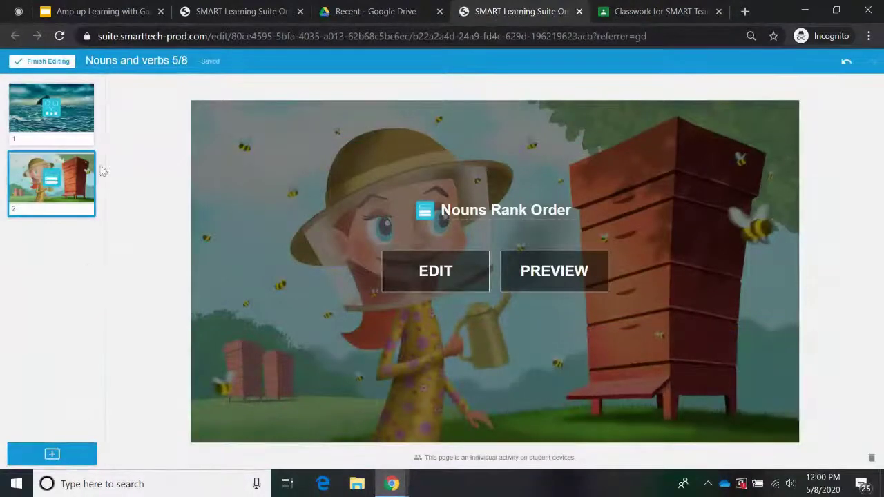